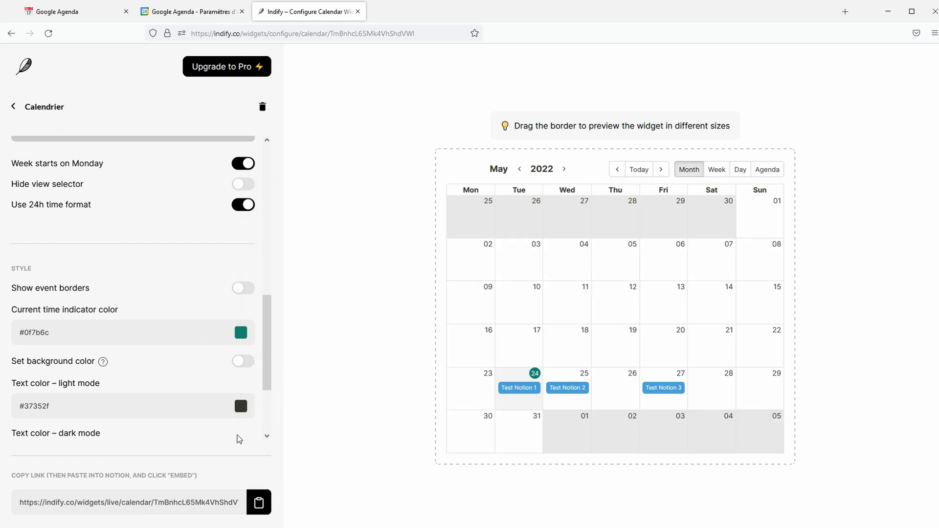
# Step: Copy the Indify calendar widget link, embed it in the Google Agenda page in Notion, and enlarge the embed
pyautogui.scroll(-2, 236, 435)
pyautogui.click(259, 502)
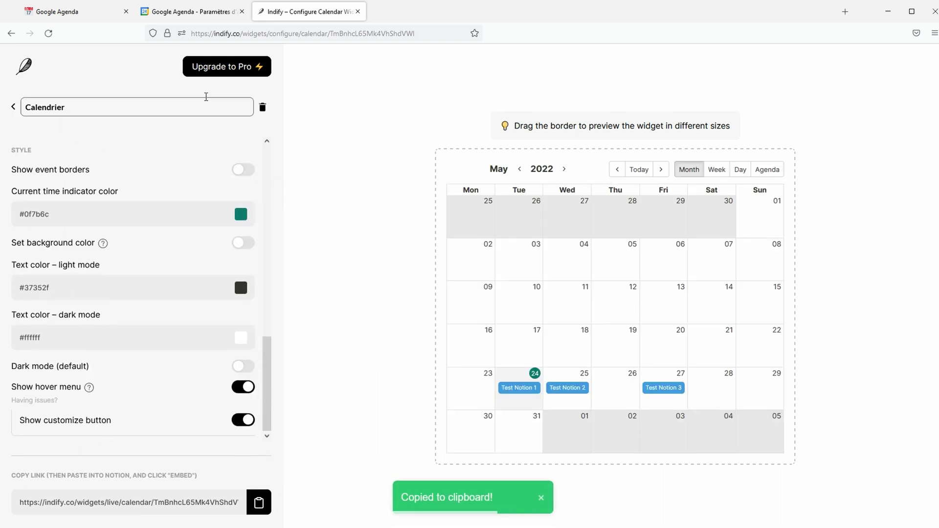
pyautogui.click(93, 13)
pyautogui.click(299, 205)
pyautogui.hotkey('ctrl', 'v')
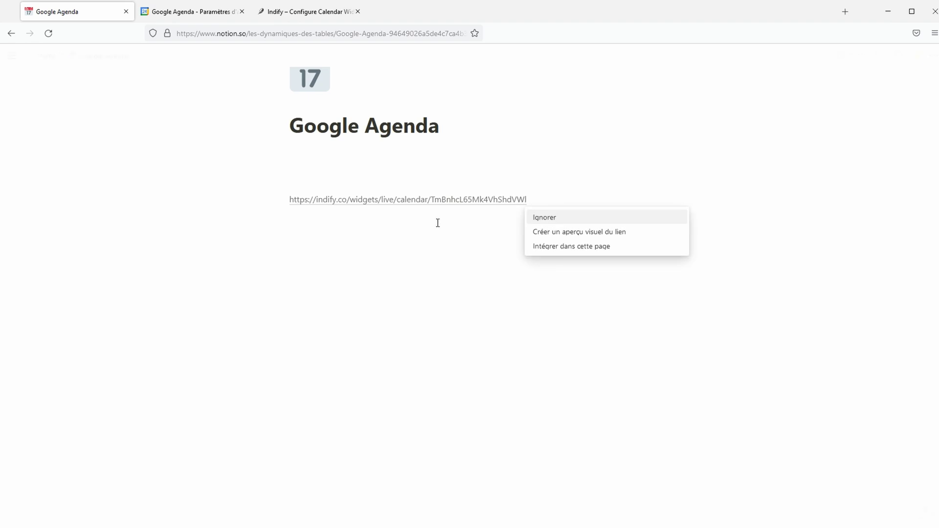
pyautogui.click(608, 249)
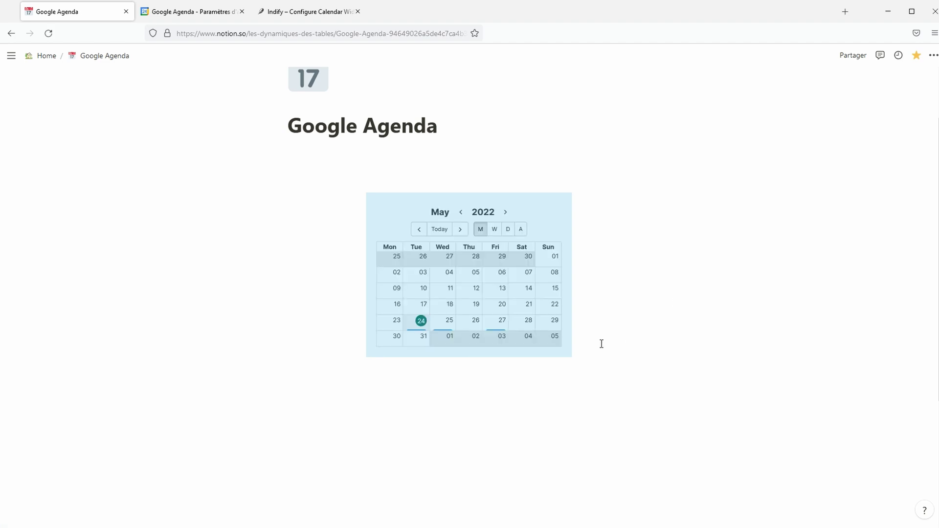
pyautogui.moveTo(568, 353); pyautogui.dragTo(765, 442)
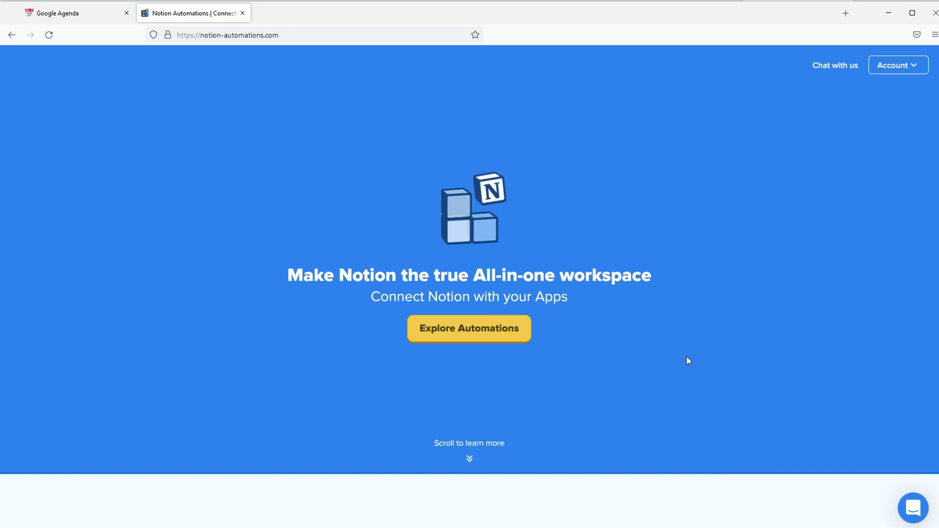
# Step: Start the calendar sync setup on the Notion Automations site and select the existing Google account for Google Calendar
pyautogui.scroll(-4, 687, 361)
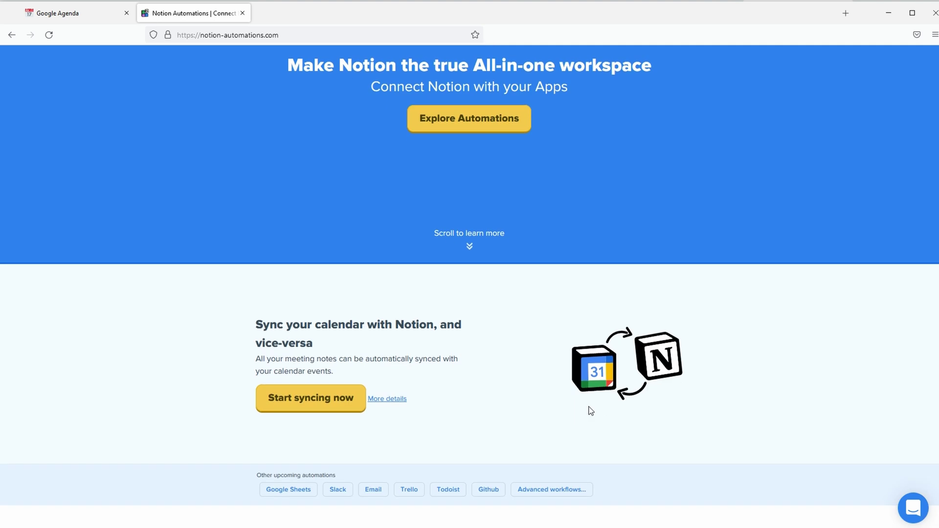
pyautogui.click(313, 409)
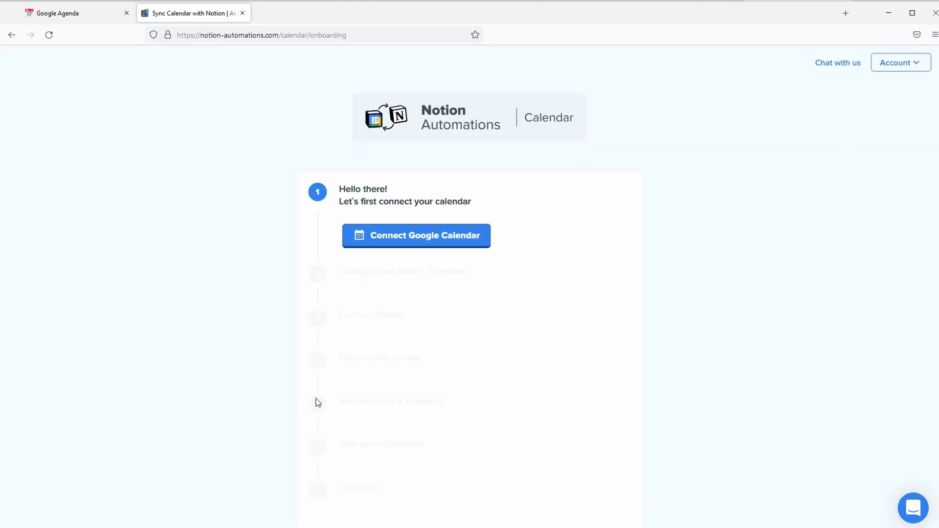
pyautogui.click(430, 245)
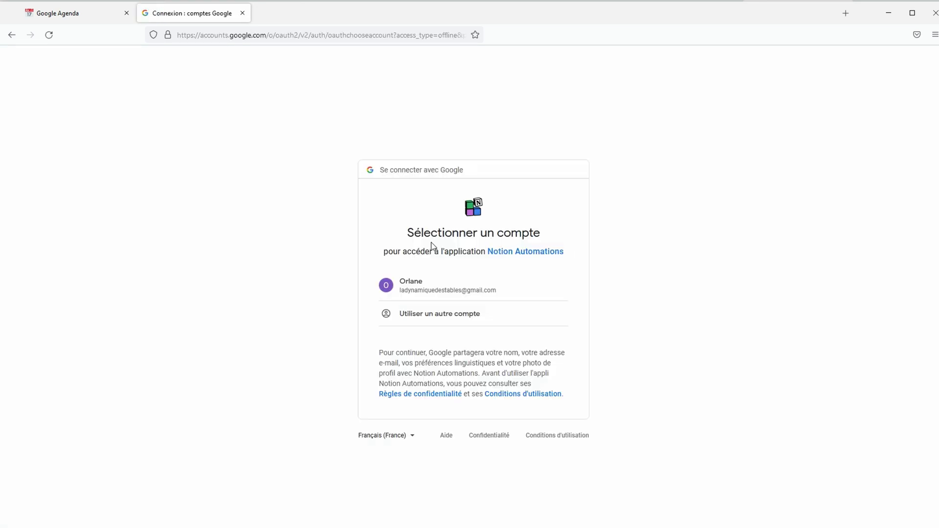
pyautogui.click(430, 284)
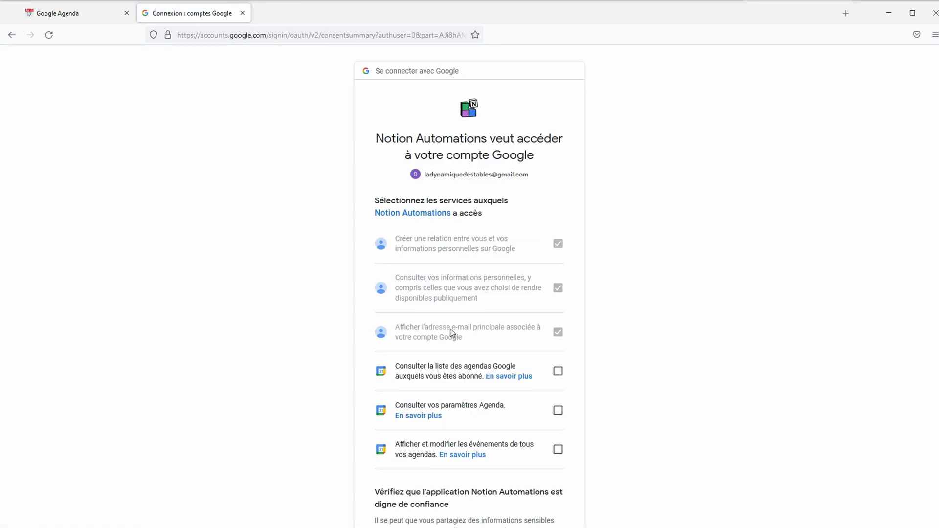
# Step: Grant Notion Automations access to the calendar list, the calendar settings, and viewing and editing events in all calendars
pyautogui.click(467, 372)
pyautogui.click(467, 410)
pyautogui.click(494, 453)
pyautogui.scroll(-3, 563, 462)
pyautogui.click(518, 479)
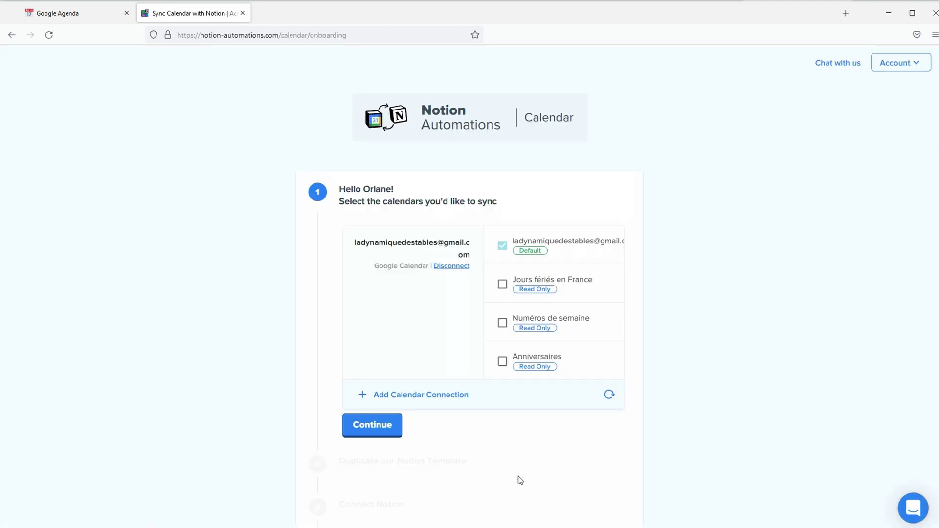
# Step: Add the Jours fériés en France and Numéros de semaine calendars to the sync and continue the setup
pyautogui.click(502, 284)
pyautogui.click(503, 323)
pyautogui.click(390, 430)
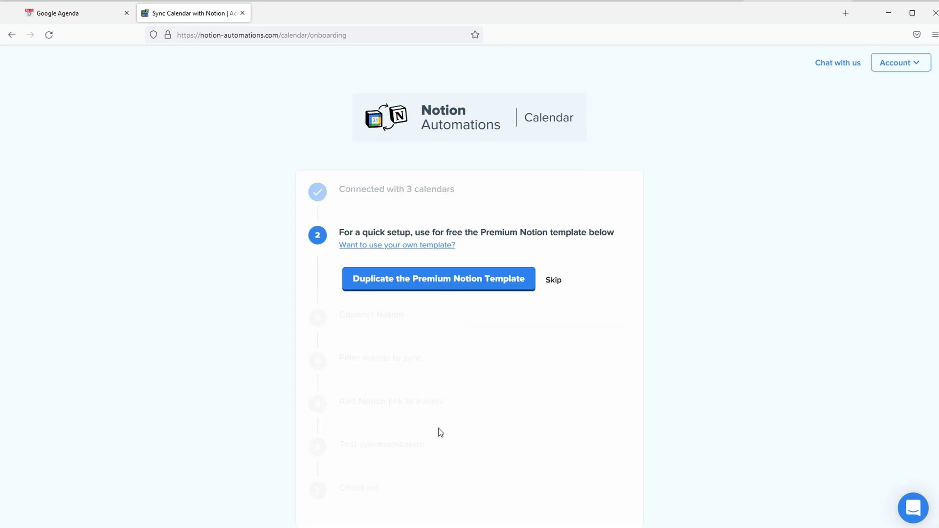
# Step: Duplicate the Premium Notion Template "Agenda" into the Notion workspace
pyautogui.click(499, 281)
pyautogui.click(236, 252)
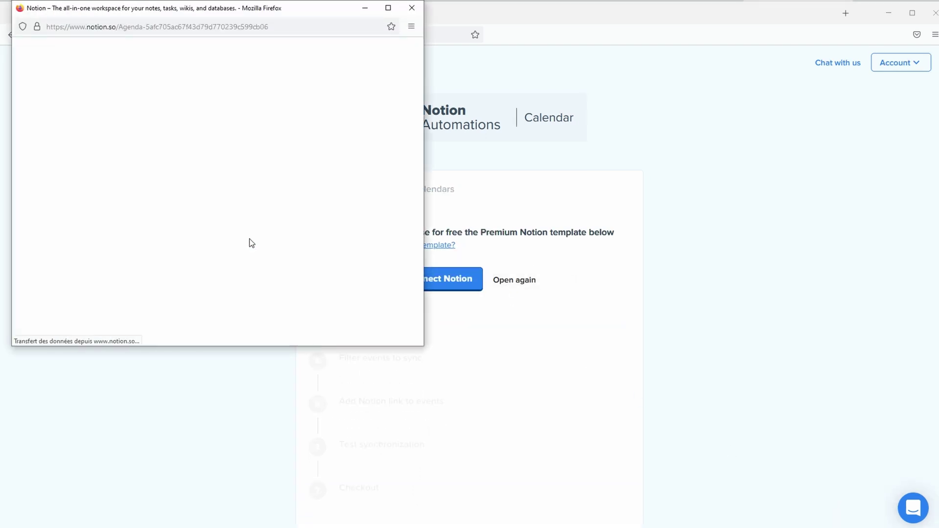
pyautogui.moveTo(415, 128); pyautogui.dragTo(690, 128)
pyautogui.click(570, 49)
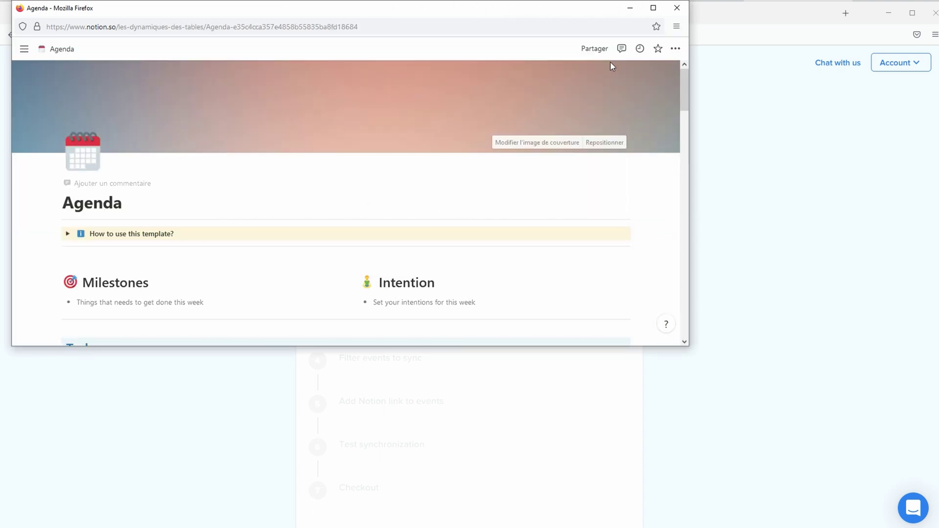
pyautogui.moveTo(555, 11); pyautogui.dragTo(801, 32)
pyautogui.click(366, 169)
# Step: Connect Notion to Notion Automations, giving it access to the Agenda page only
pyautogui.click(416, 277)
pyautogui.click(427, 321)
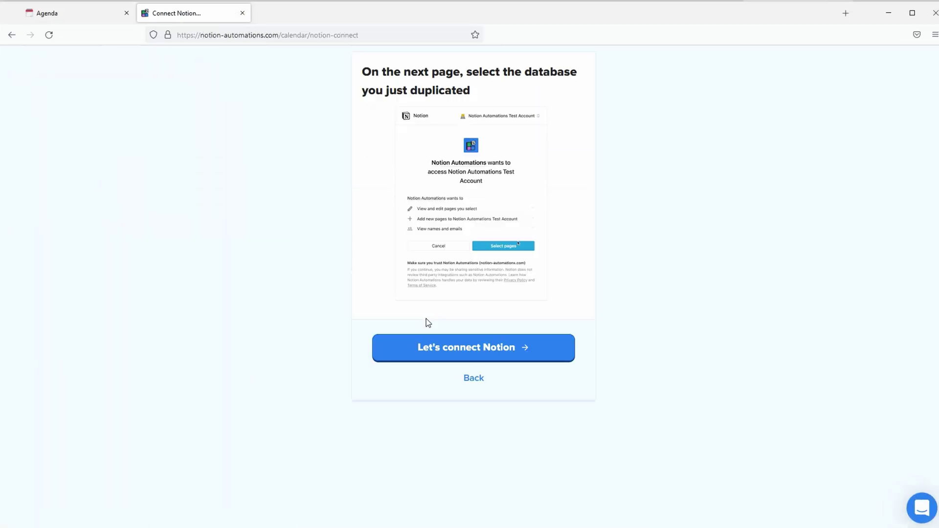
pyautogui.click(442, 351)
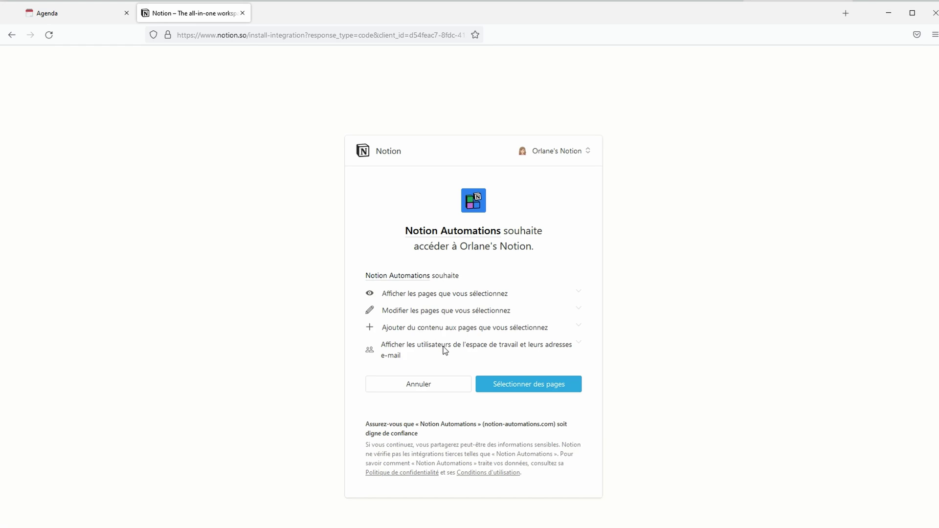
pyautogui.click(493, 385)
pyautogui.click(391, 238)
pyautogui.click(507, 432)
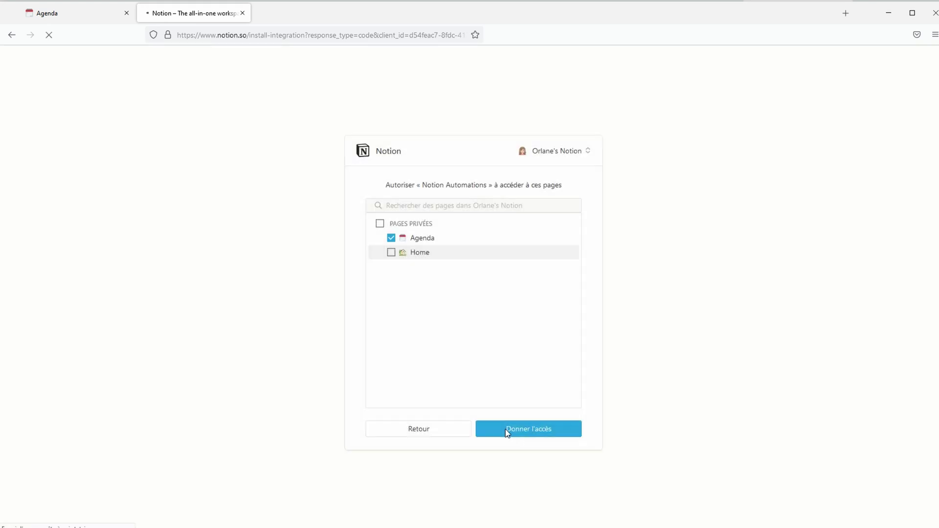
# Step: Open the Events database from the duplicated Agenda page in Notion and copy its share link
pyautogui.scroll(-1, 703, 383)
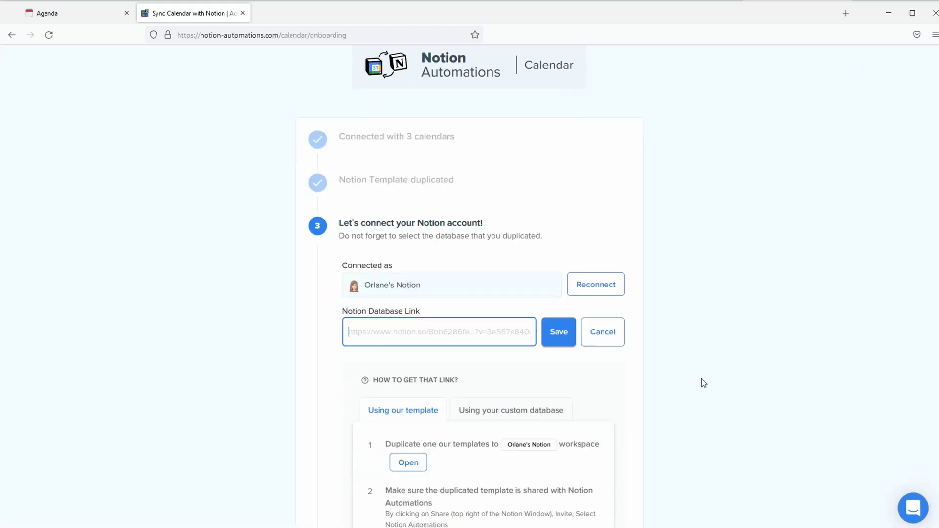
pyautogui.scroll(-3, 703, 383)
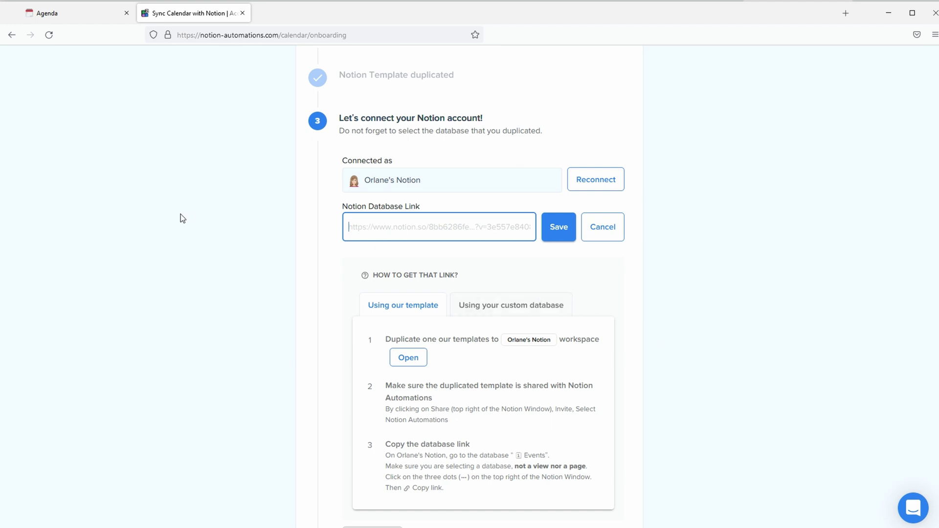
pyautogui.click(96, 15)
pyautogui.scroll(-4, 259, 218)
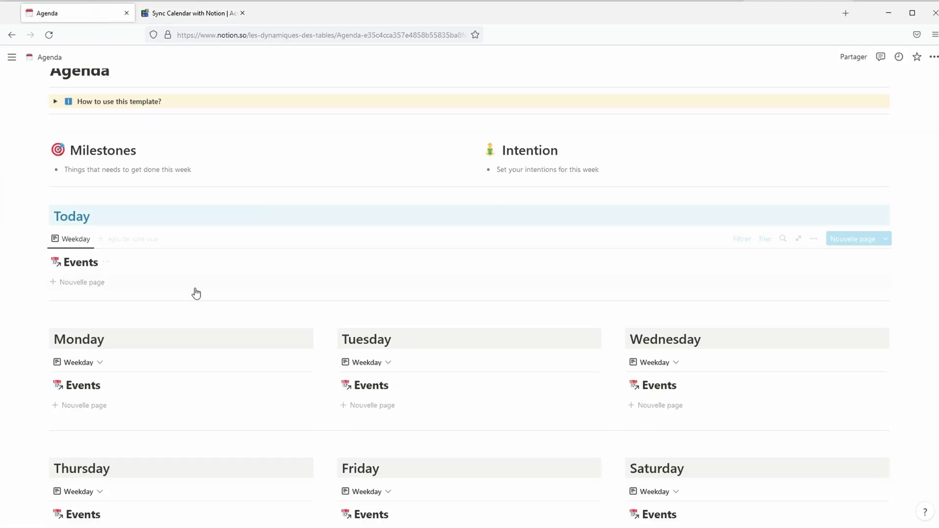
pyautogui.click(81, 262)
pyautogui.click(872, 57)
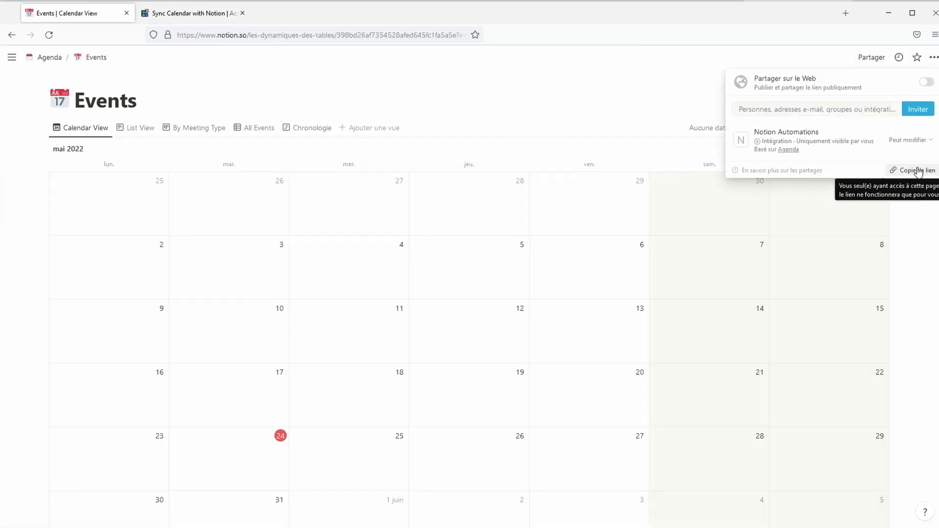
pyautogui.click(912, 170)
# Step: Return to the Notion Automations setup and save the copied Events link as the Notion database link
pyautogui.click(195, 13)
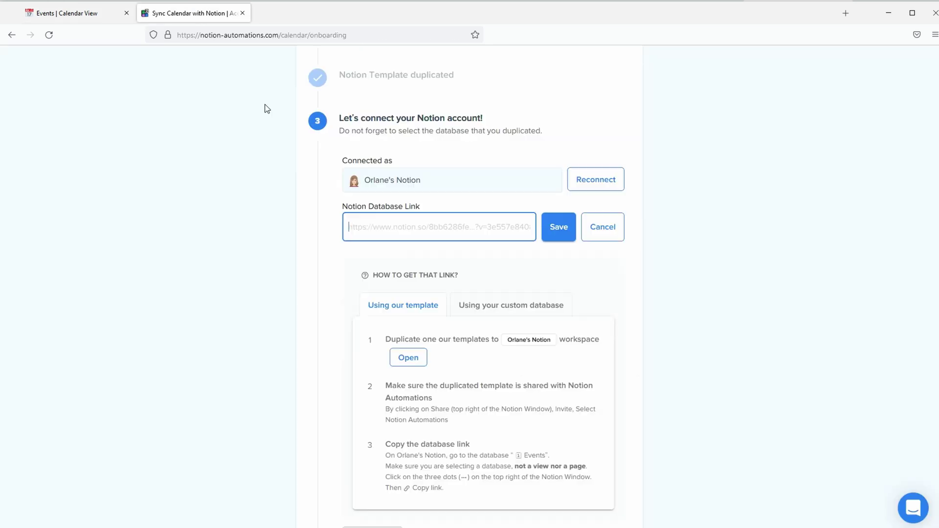
pyautogui.hotkey('ctrl', 'v')
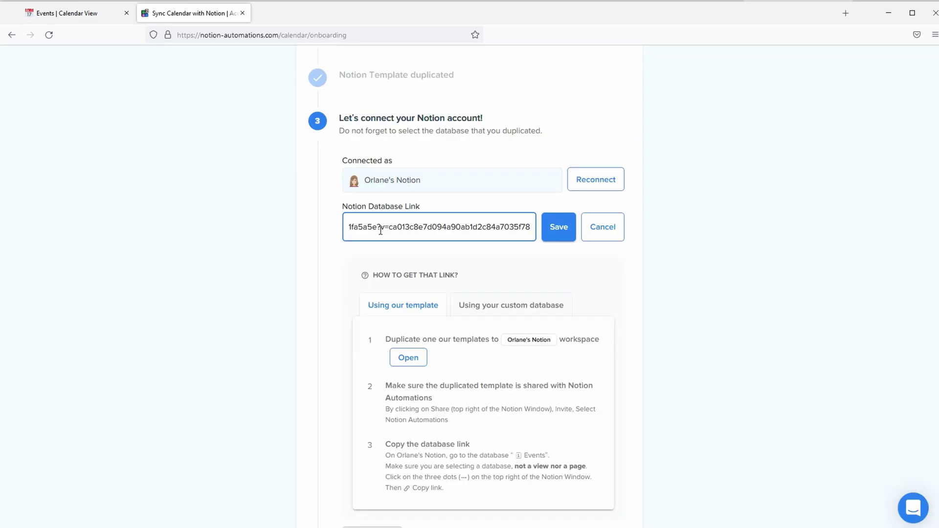
pyautogui.click(557, 236)
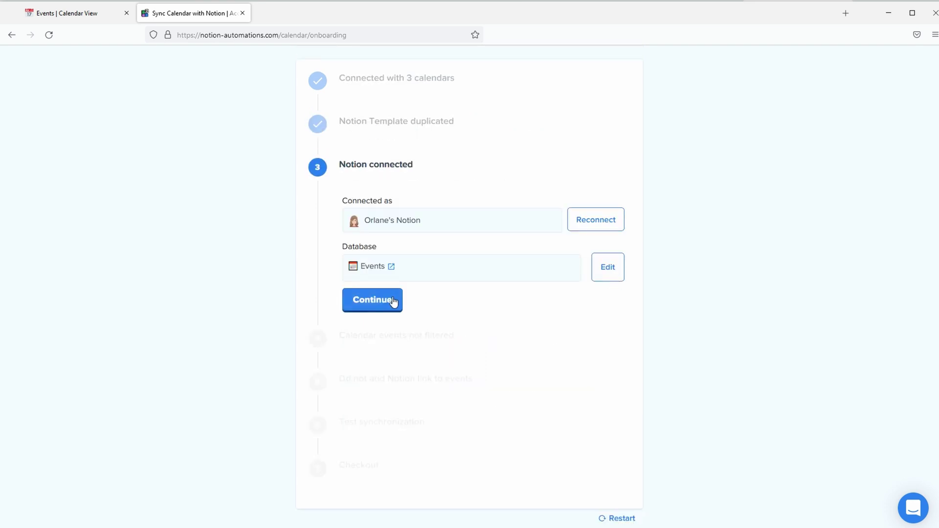
# Step: Continue the sync setup, postponing event filtering and declining to add Notion page links to event descriptions
pyautogui.click(396, 303)
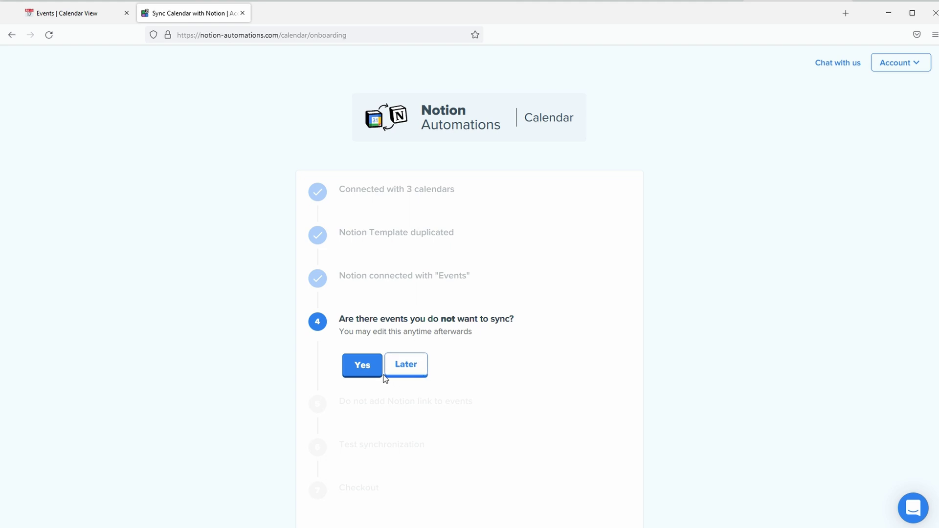
pyautogui.click(400, 373)
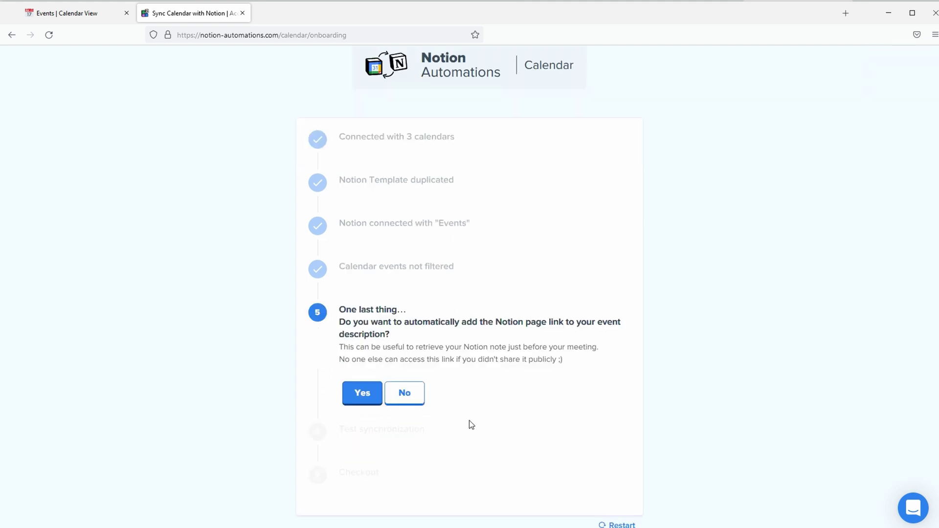
pyautogui.click(406, 394)
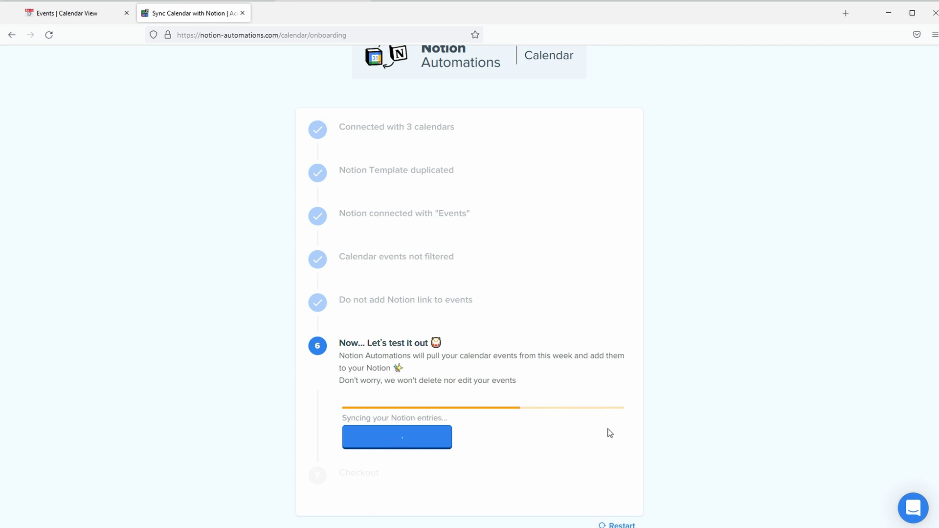
# Step: Review the synced events in Notion, in the Events calendar view and in the Agenda page's weekday sections
pyautogui.hotkey('ctrl', 'Tab')
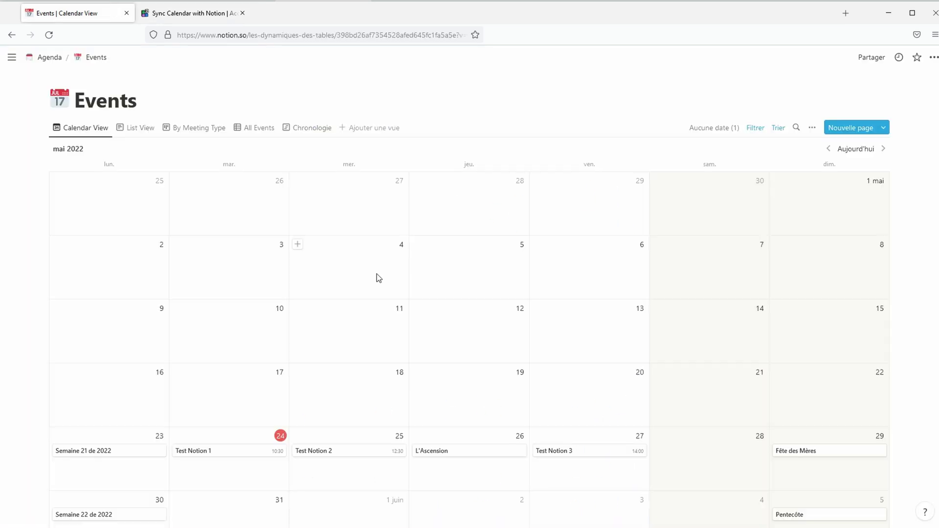
pyautogui.scroll(-4, 325, 274)
pyautogui.scroll(1, 196, 325)
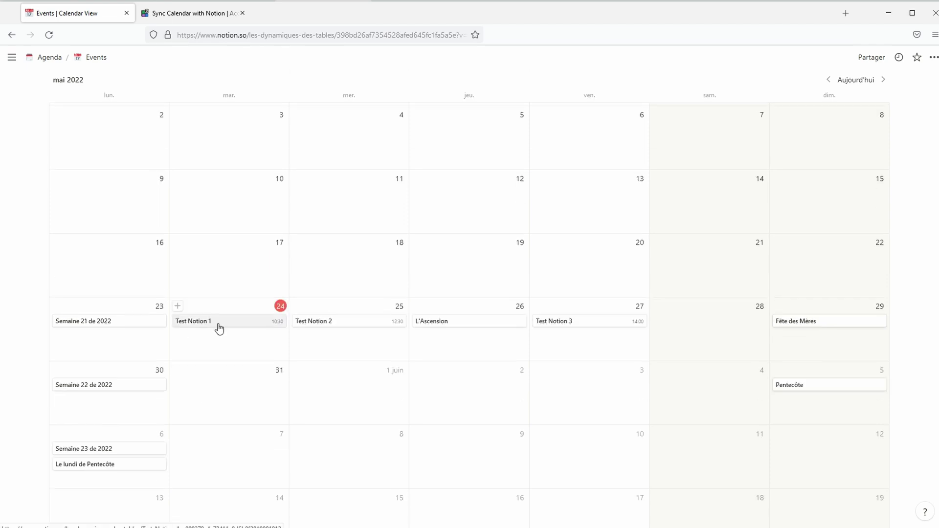
pyautogui.scroll(3, 601, 351)
pyautogui.click(49, 58)
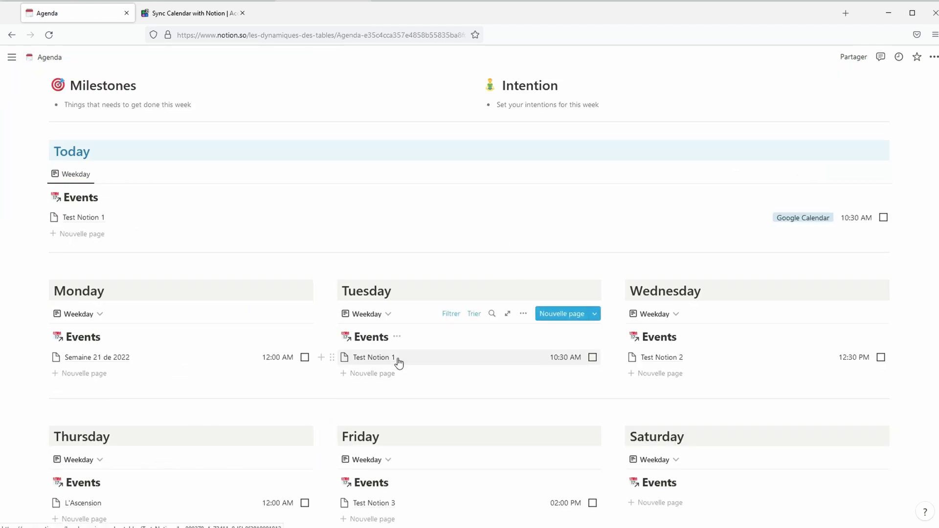
pyautogui.scroll(-4, 396, 312)
pyautogui.scroll(-4, 387, 392)
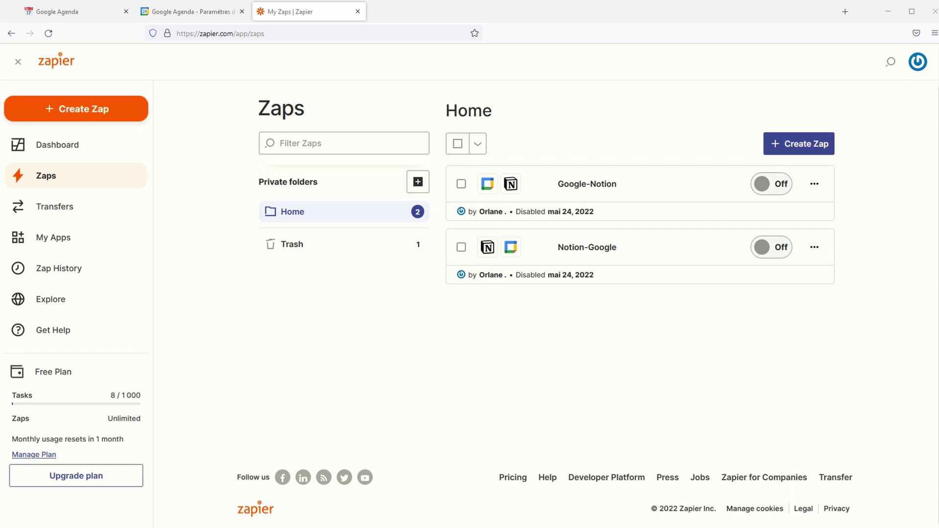
# Step: In Zapier, create a new Zap with Google Calendar as the trigger app and New Event as the trigger event
pyautogui.click(106, 115)
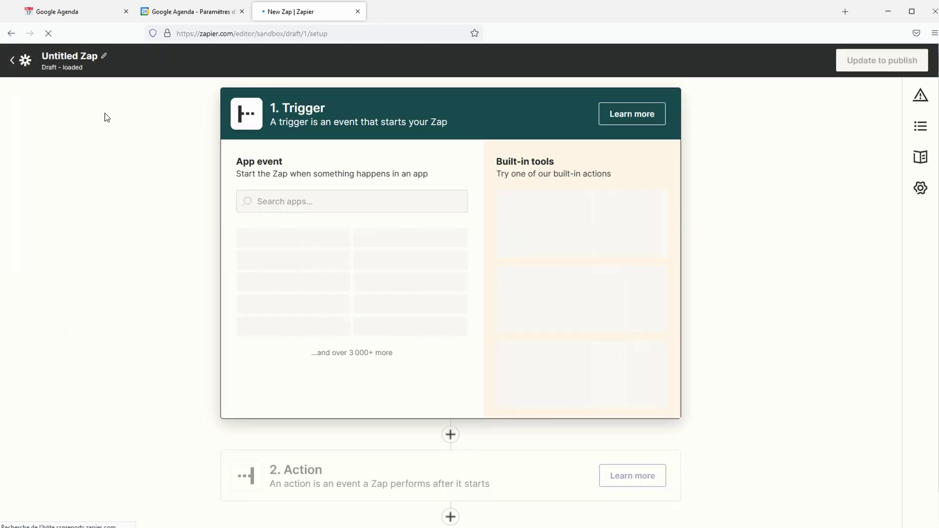
pyautogui.click(255, 241)
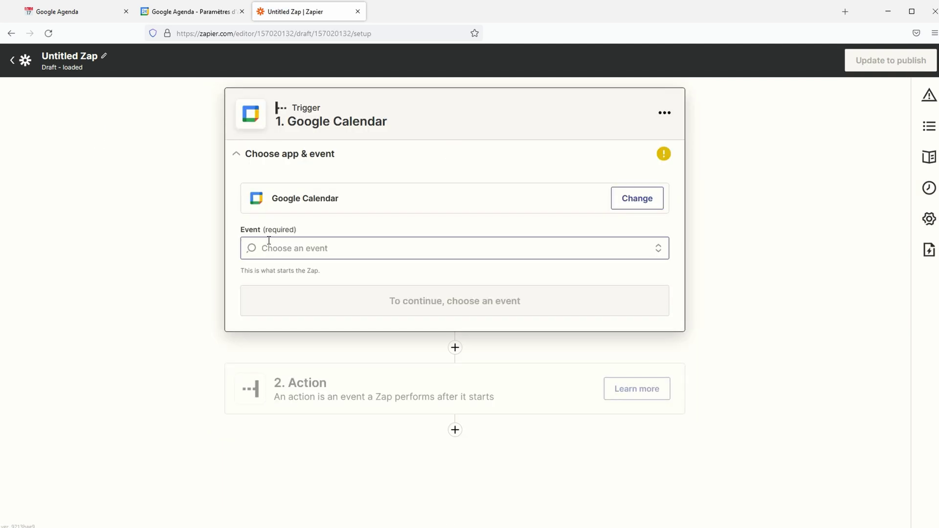
pyautogui.click(373, 241)
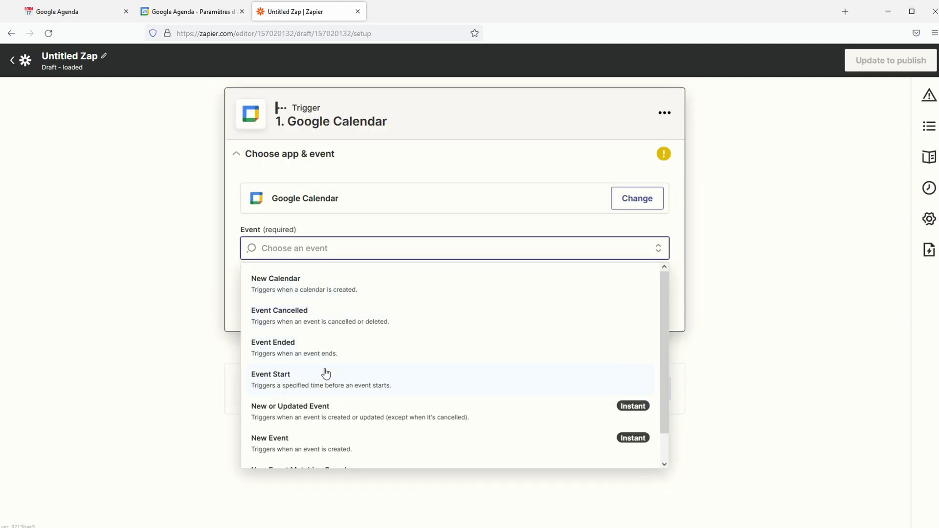
pyautogui.click(325, 442)
pyautogui.click(428, 302)
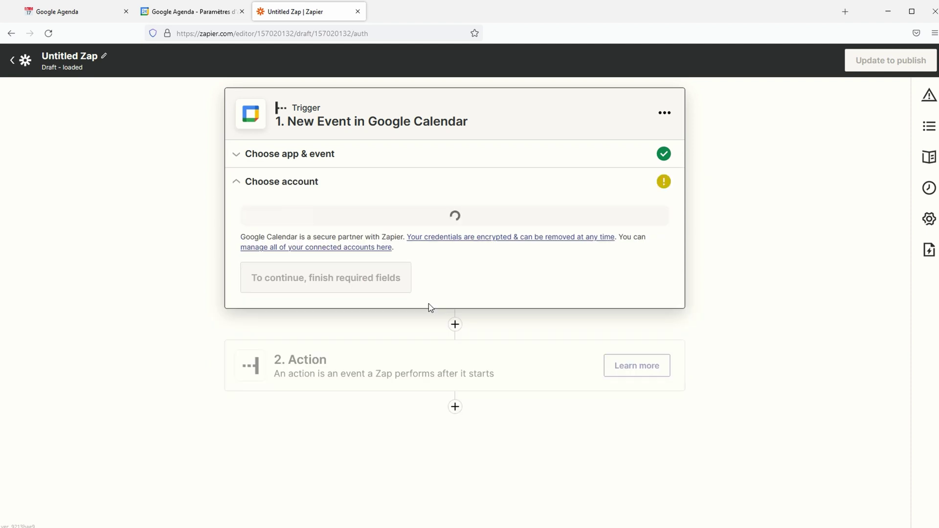
# Step: Sign in to Google Calendar for the Zap's trigger and authorize Zapier to access the Google account
pyautogui.click(636, 225)
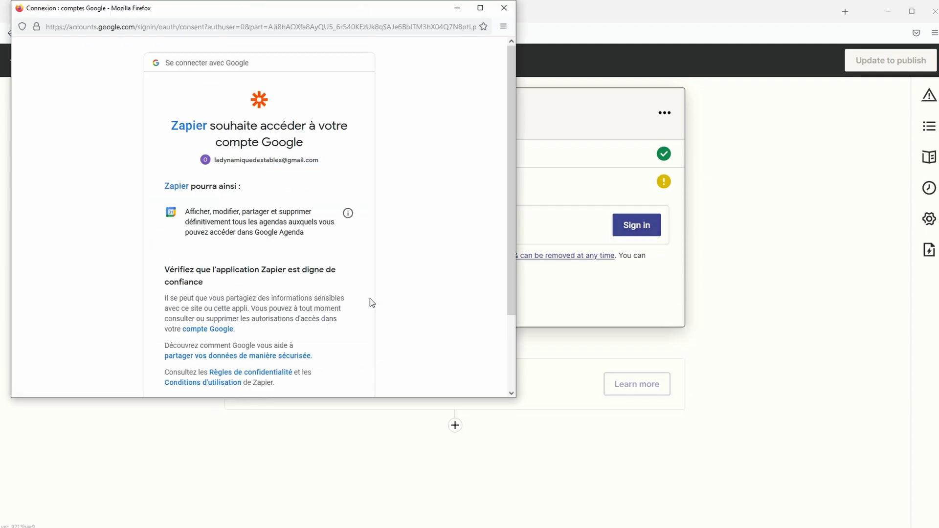
pyautogui.click(317, 324)
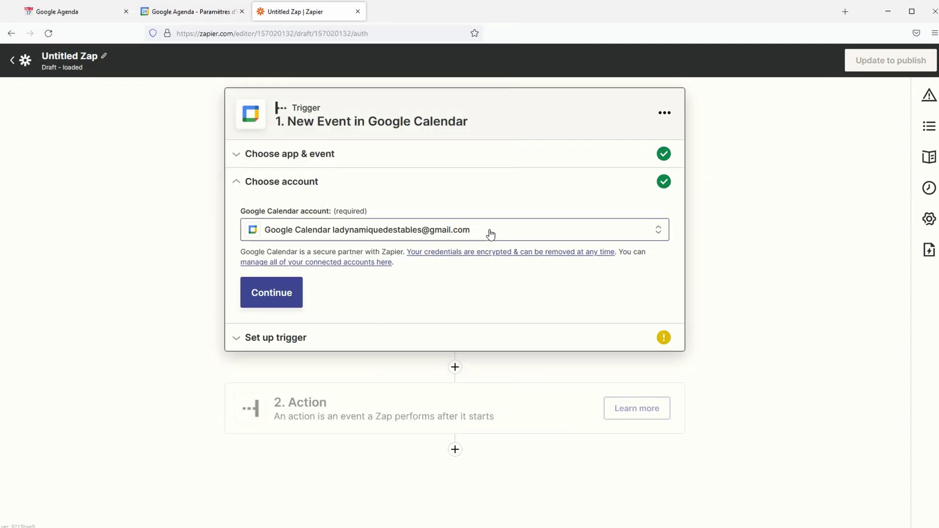
# Step: Keep the connected Google account, set the trigger's calendar to that account's own calendar, and complete the trigger test
pyautogui.click(277, 296)
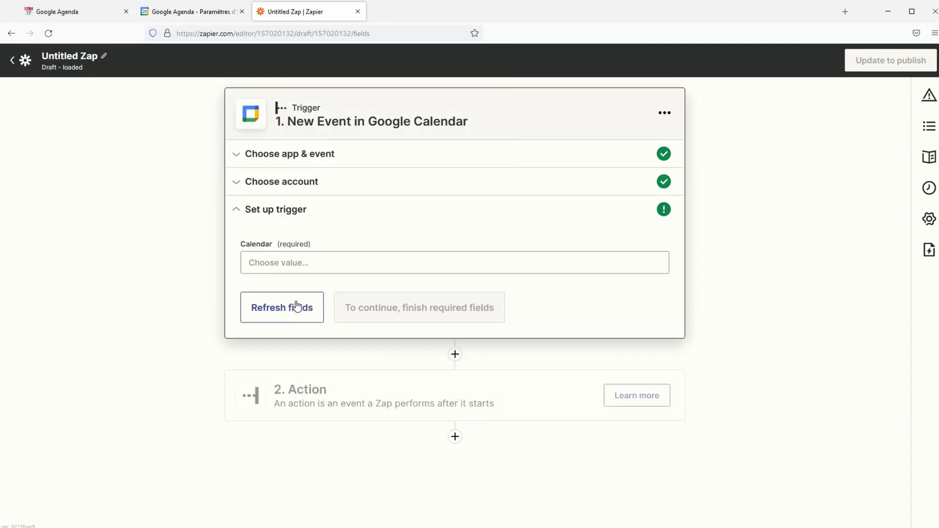
pyautogui.click(631, 264)
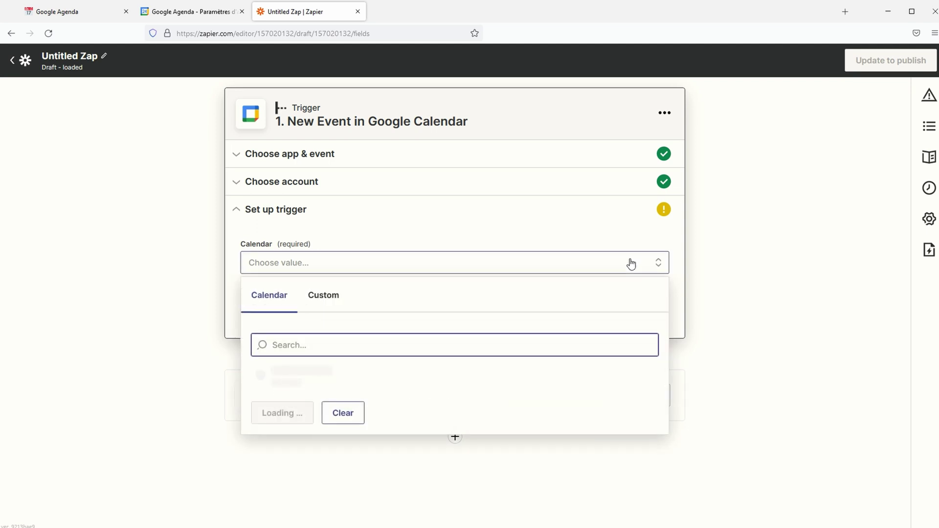
pyautogui.click(264, 382)
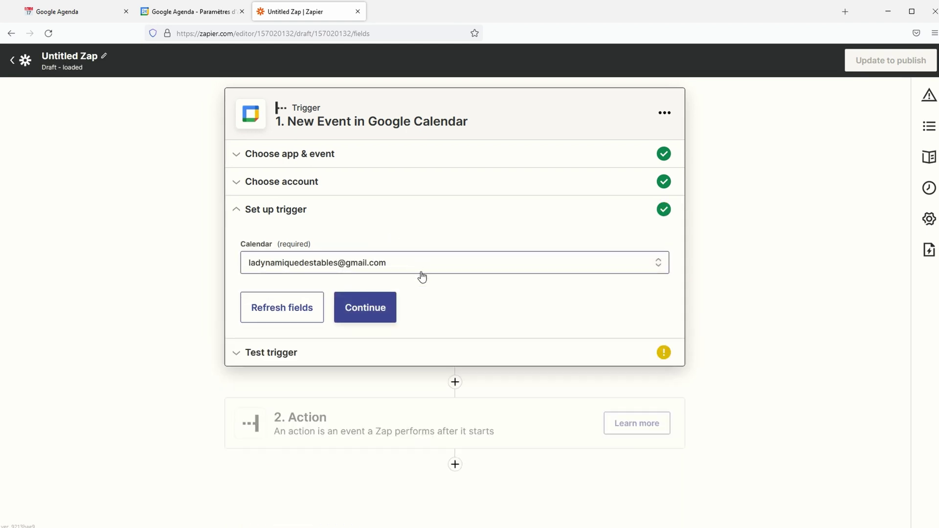
pyautogui.click(378, 317)
pyautogui.click(435, 395)
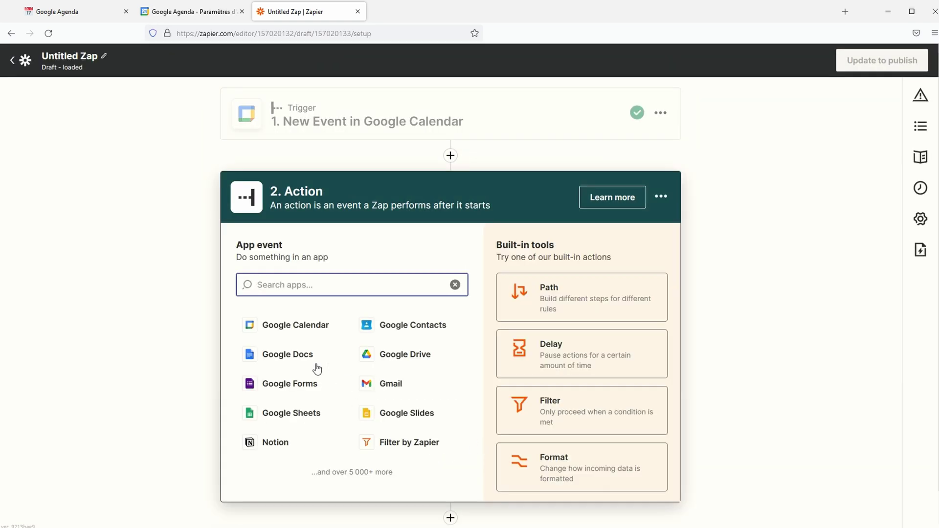
# Step: Set the Zap's action to Notion with the Create Database Item event
pyautogui.click(278, 444)
pyautogui.click(355, 334)
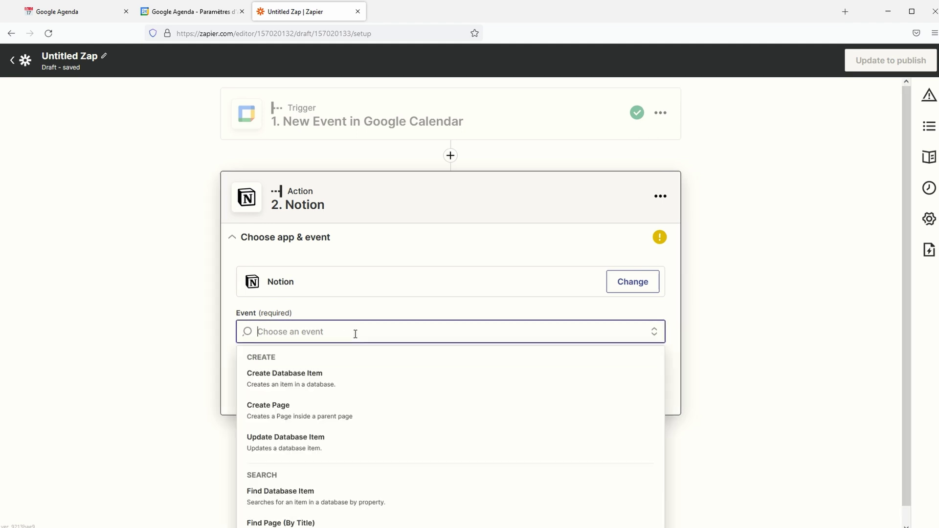
pyautogui.click(328, 386)
pyautogui.click(410, 383)
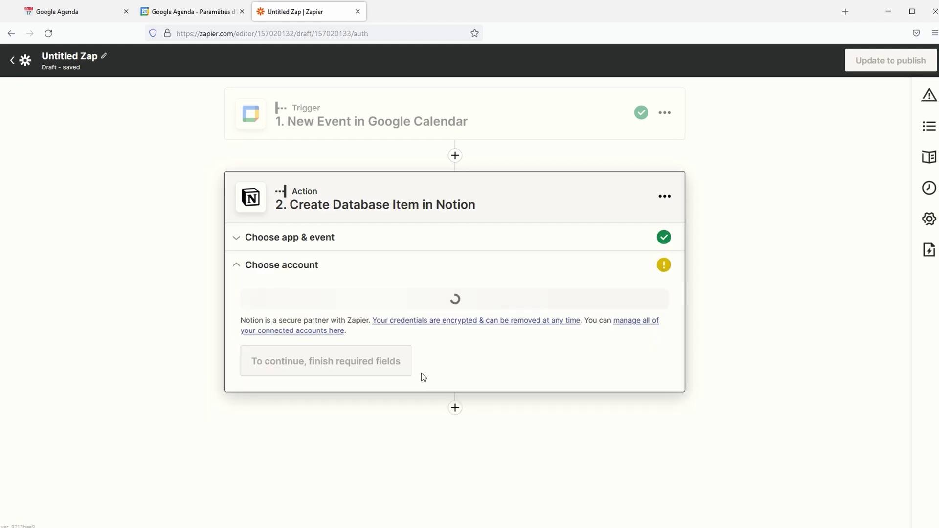
# Step: Sign in to Notion for the action and grant Zapier access to the Agenda Google page
pyautogui.click(623, 316)
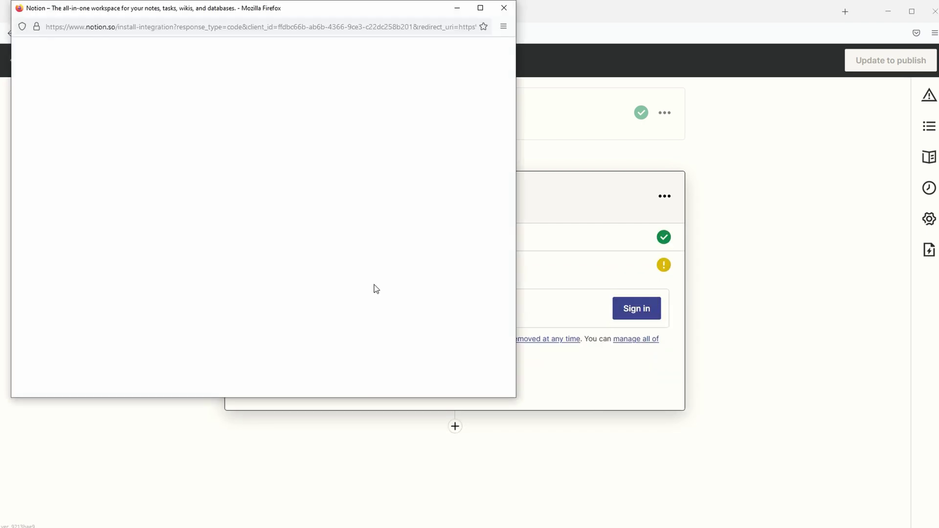
pyautogui.click(318, 313)
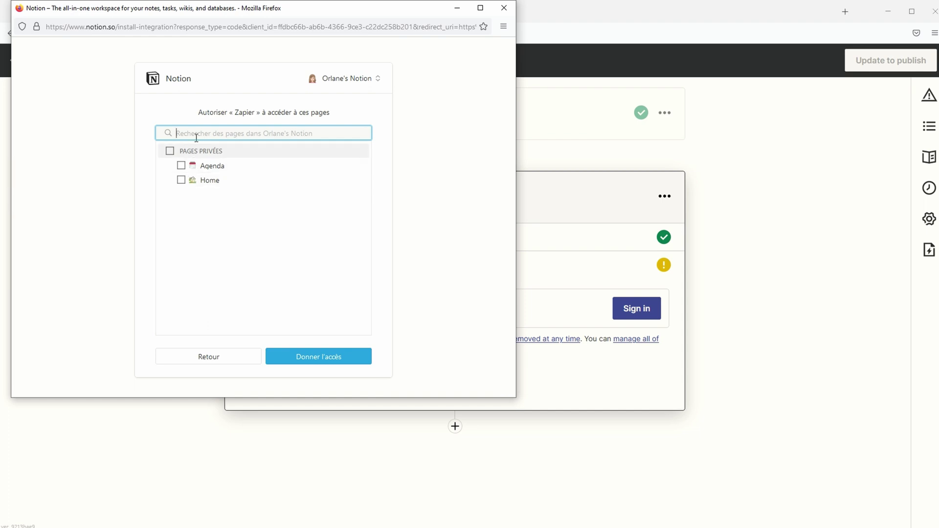
pyautogui.click(330, 358)
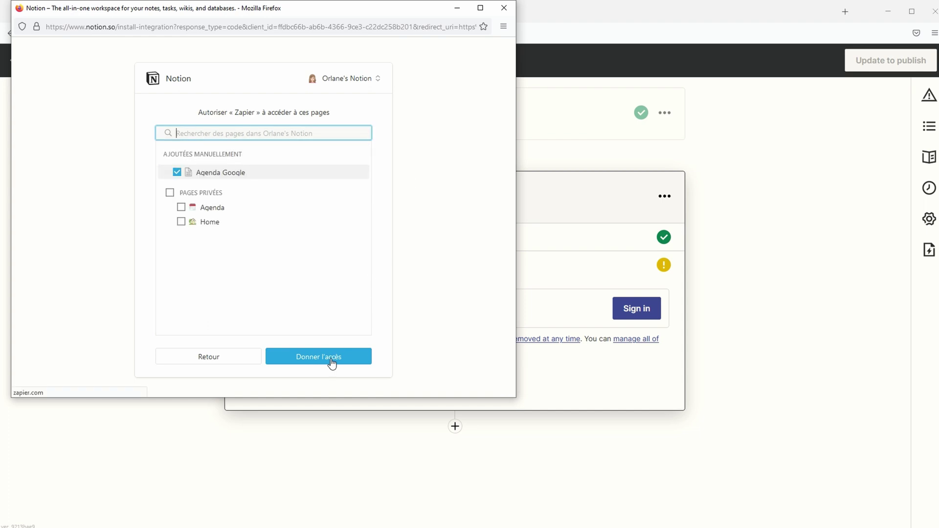
pyautogui.click(296, 381)
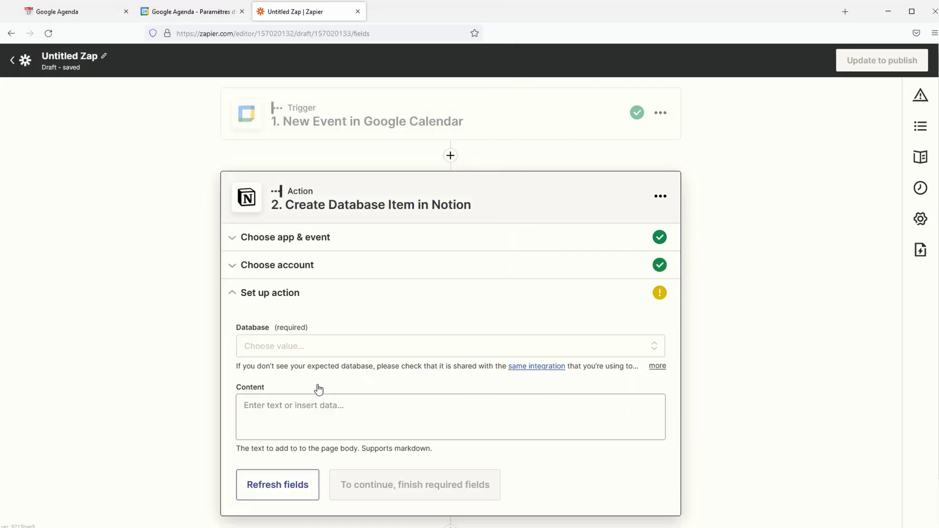
# Step: Select the Agenda Google database for the action and fill its Nom field with the event's Summary
pyautogui.click(342, 350)
pyautogui.click(287, 454)
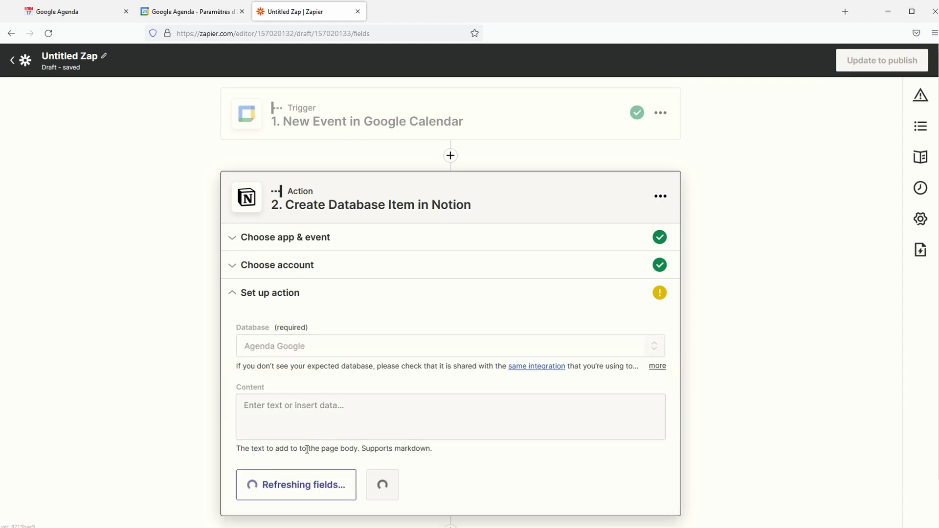
pyautogui.scroll(-3, 386, 339)
pyautogui.click(342, 306)
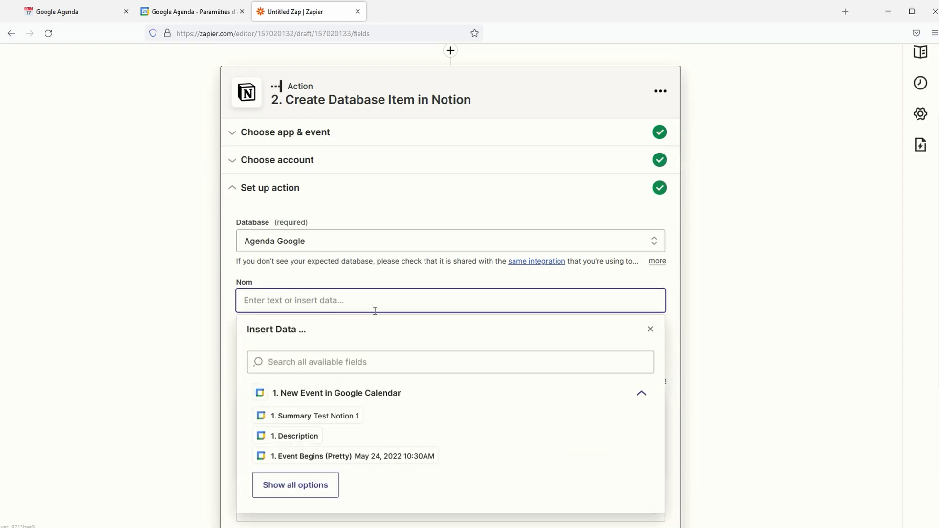
pyautogui.click(756, 422)
pyautogui.click(352, 308)
pyautogui.click(331, 416)
pyautogui.click(689, 358)
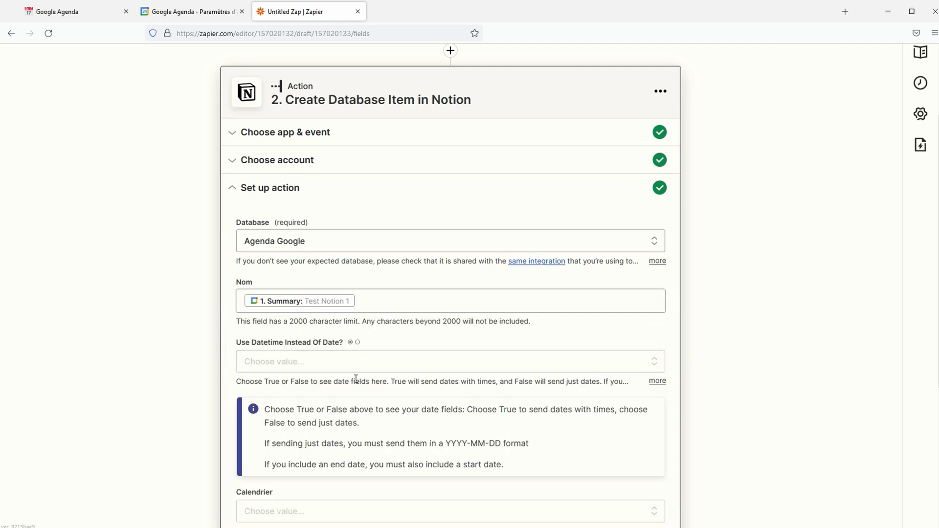
# Step: Set Use Datetime Instead Of Date to False and fill Start Date/time with Event Begins (Pretty)
pyautogui.click(337, 368)
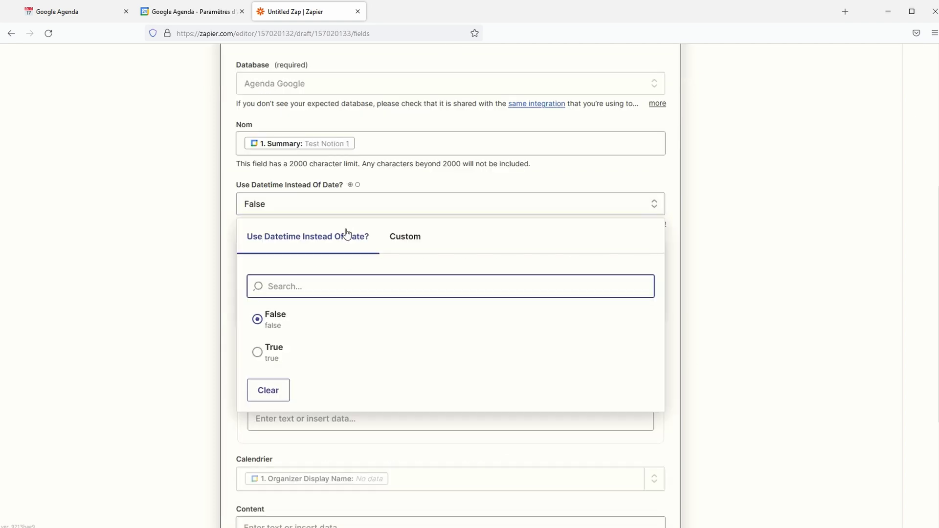
pyautogui.click(272, 353)
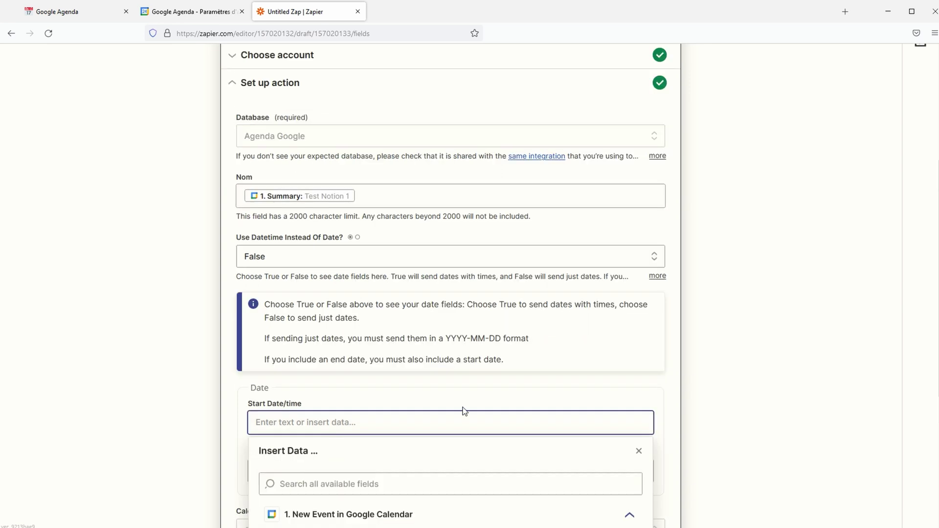
pyautogui.click(318, 474)
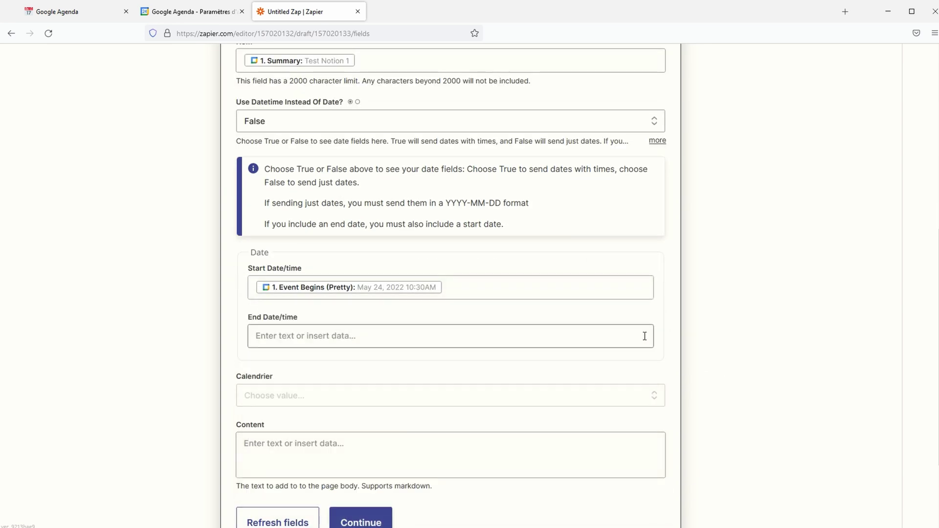
# Step: Refresh the action fields and fill Calendrier with a single custom Organizer Display Name value
pyautogui.scroll(-1, 434, 338)
pyautogui.click(298, 471)
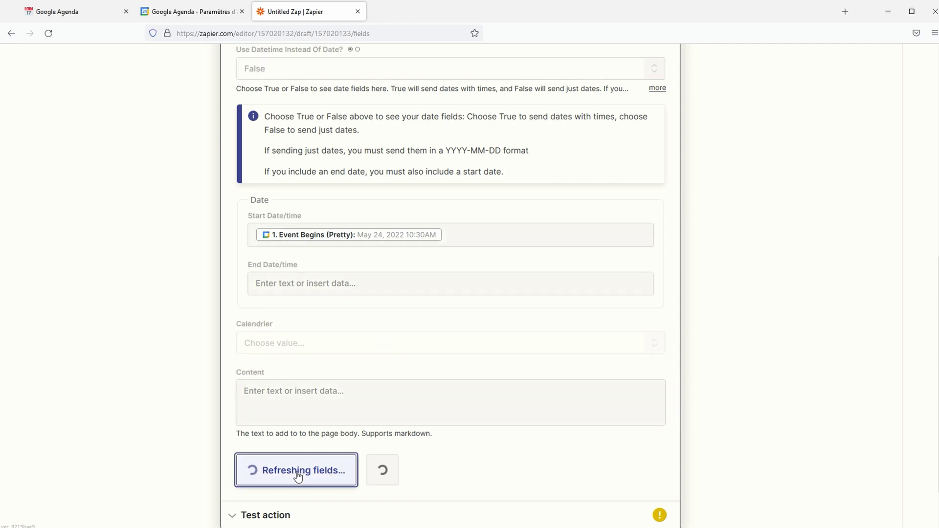
pyautogui.click(295, 345)
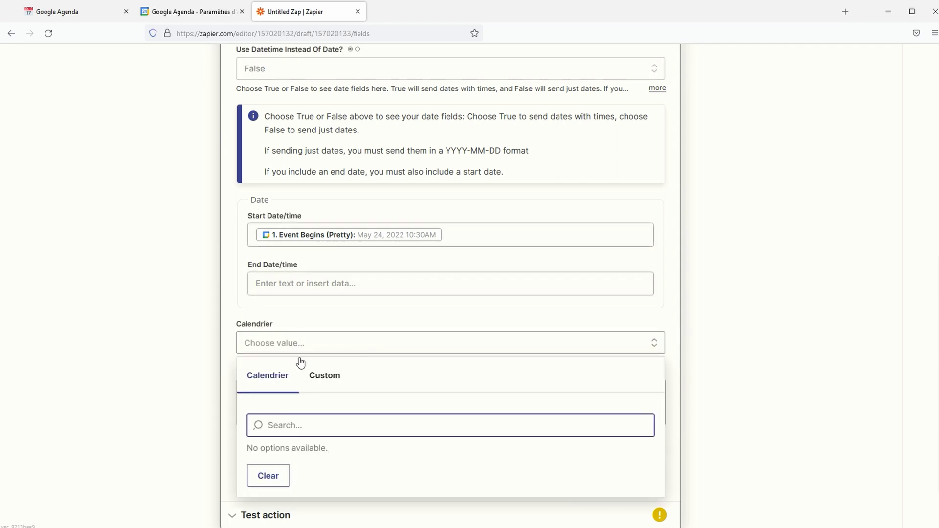
pyautogui.click(324, 375)
pyautogui.scroll(-1, 680, 343)
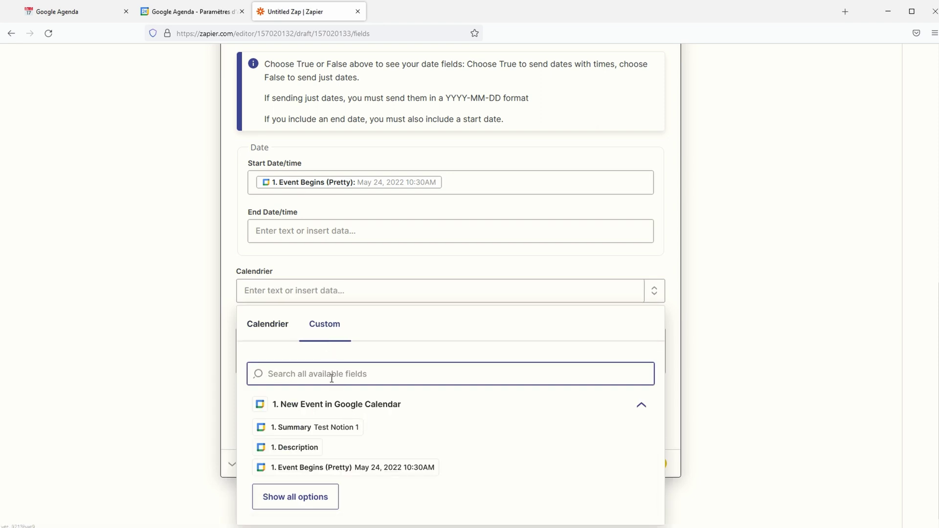
pyautogui.write('orga')
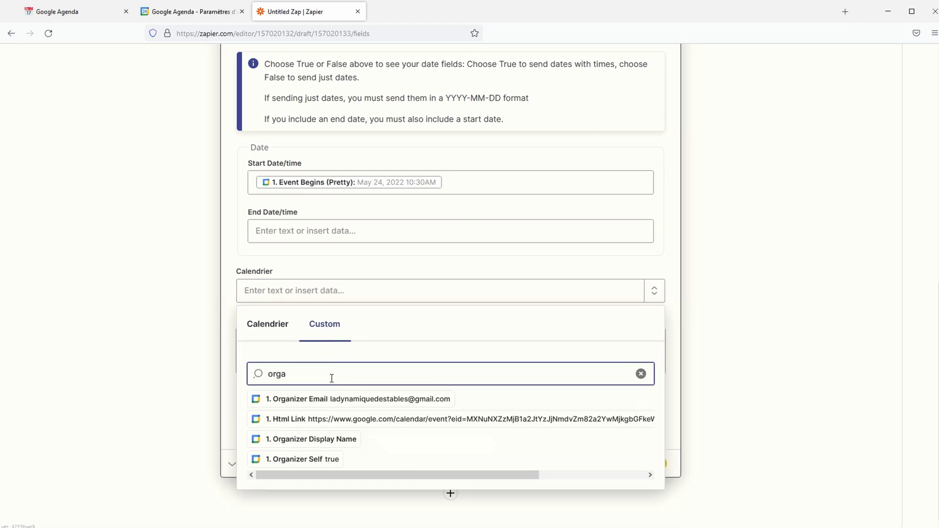
pyautogui.click(348, 438)
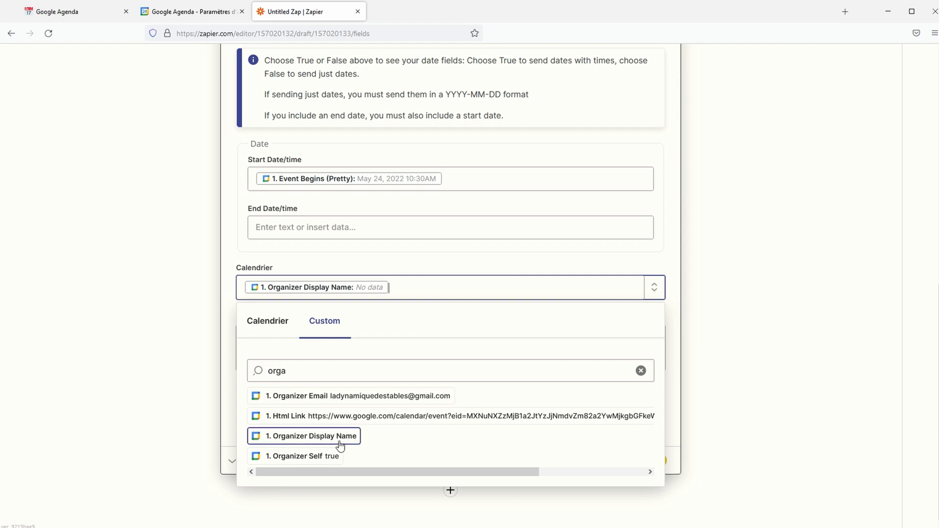
pyautogui.click(335, 441)
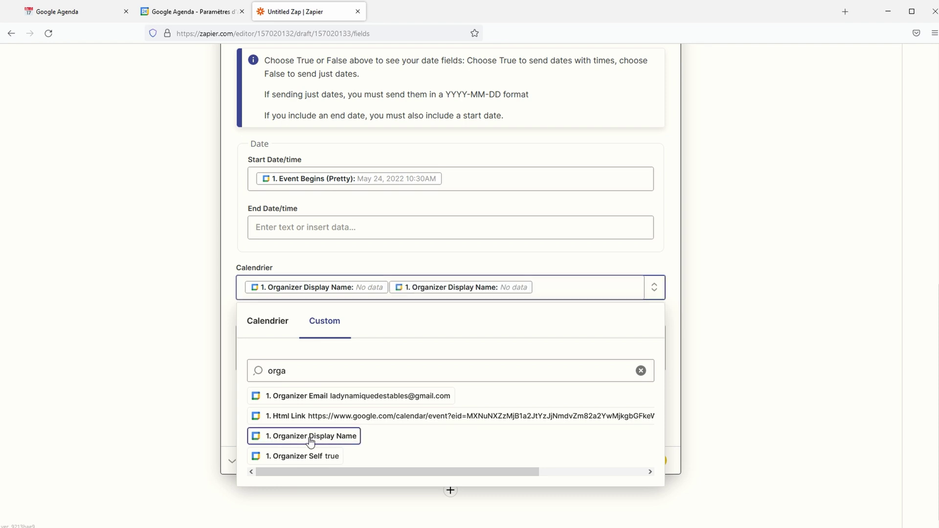
pyautogui.press('BackSpace')
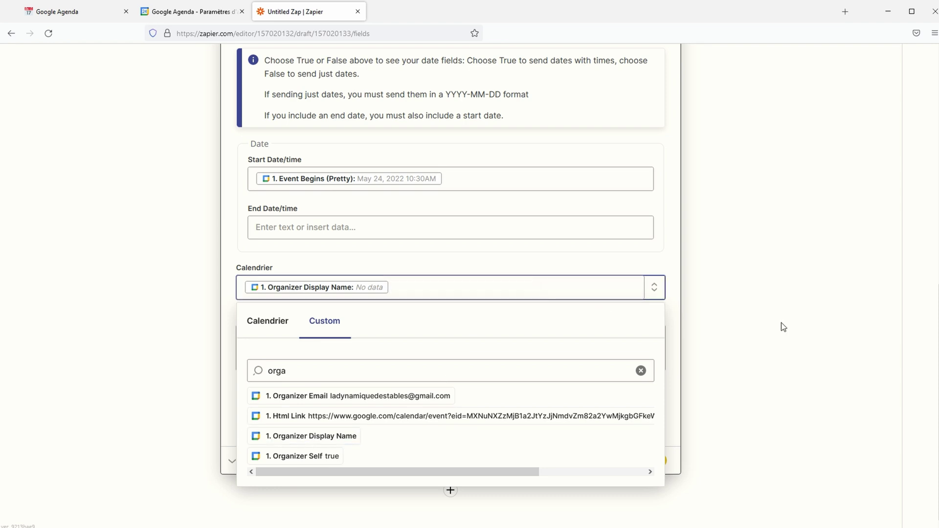
pyautogui.click(797, 334)
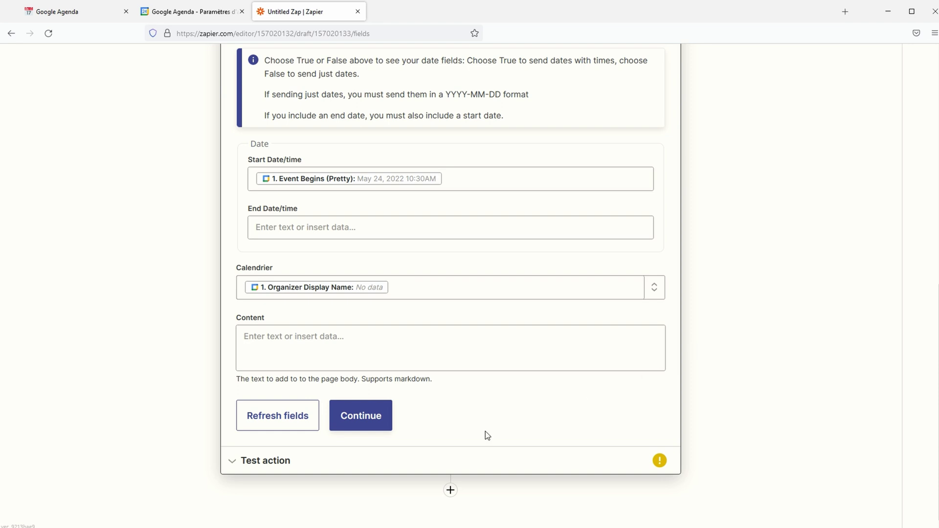
# Step: Test the Notion action with the sample event, and publish and turn on the Zap
pyautogui.click(387, 429)
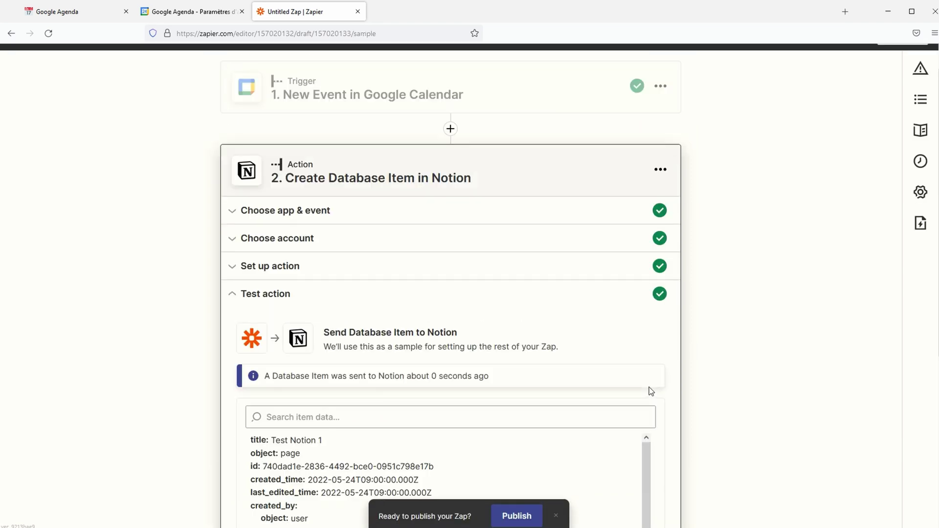
pyautogui.scroll(-6, 650, 390)
pyautogui.click(399, 476)
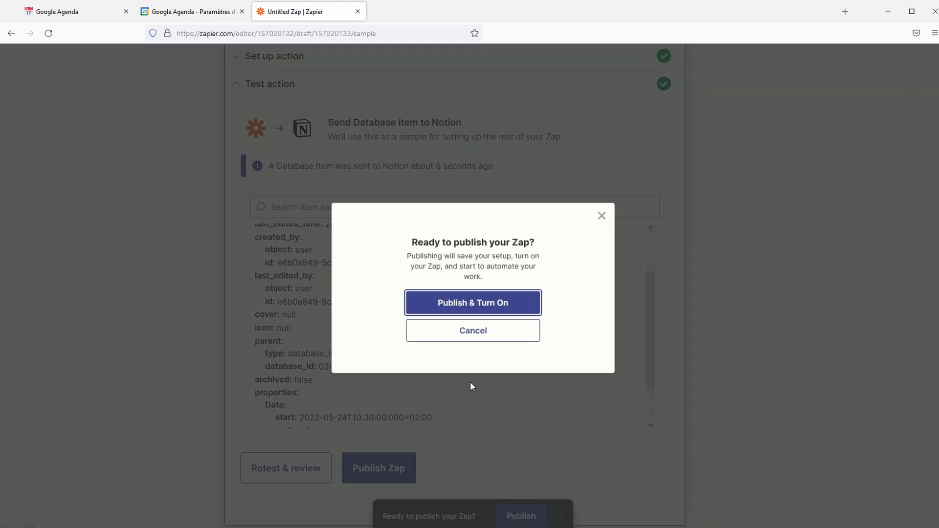
pyautogui.click(484, 307)
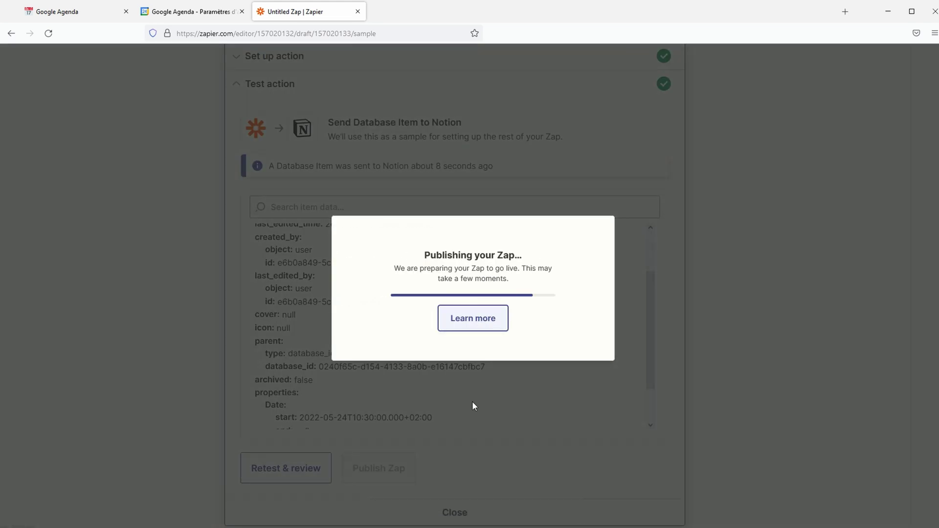
# Step: In Google Calendar, create the event "Nouvel évènement ZAP" on Tuesday 24 May from 4:00pm to 5:00pm
pyautogui.click(411, 354)
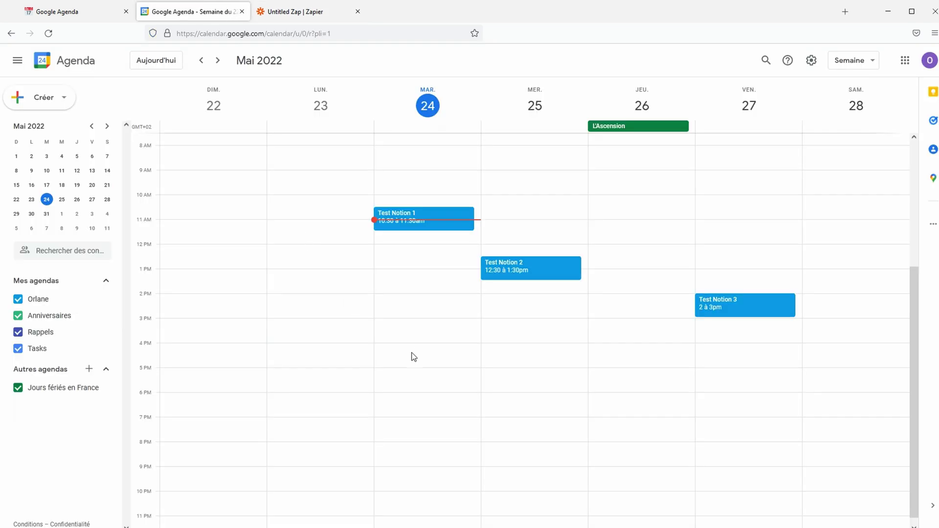
pyautogui.write('Nouvel évènement ZAP')
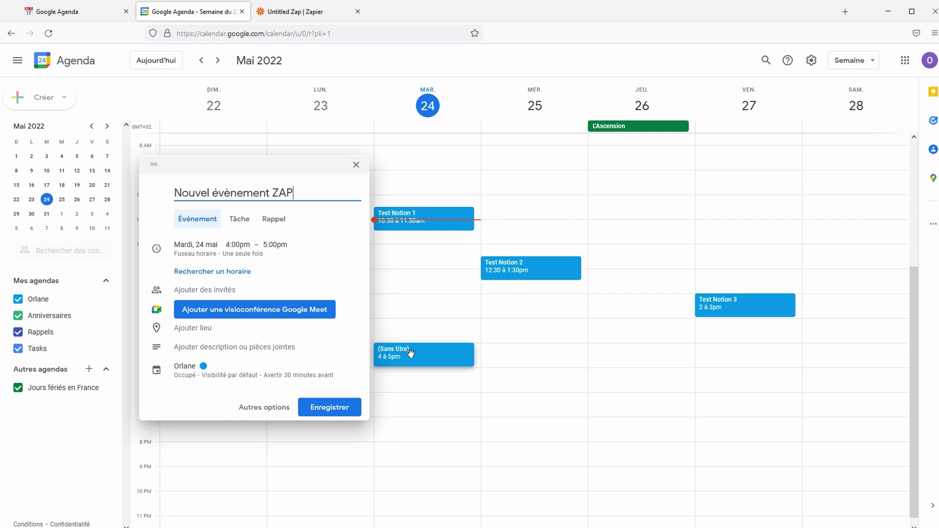
pyautogui.press('Return')
# Step: Switch to the Google Agenda page in Notion and check it for the new calendar event
pyautogui.click(76, 11)
pyautogui.click(312, 300)
pyautogui.press('Escape')
pyautogui.click(512, 213)
# Step: Back in Zapier, create another Zap with Notion as the trigger app and New Database Item as the event
pyautogui.click(308, 11)
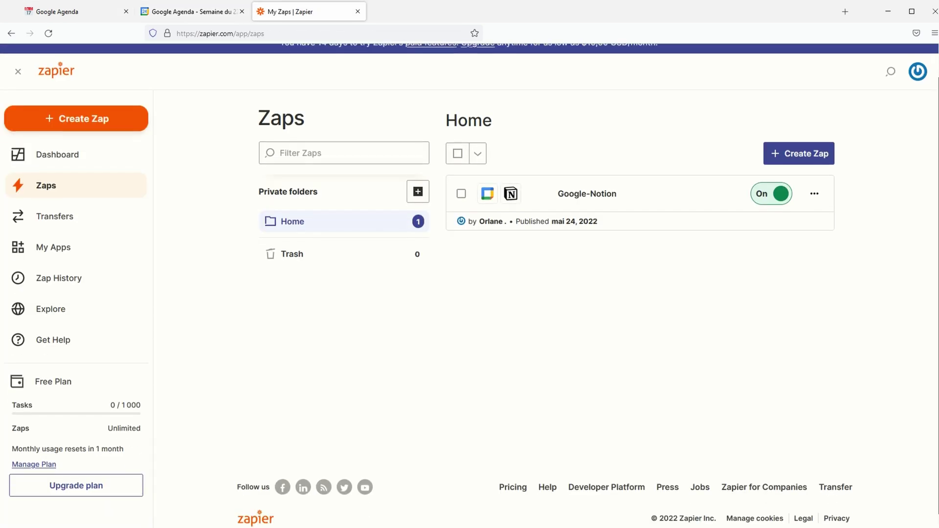
pyautogui.click(819, 157)
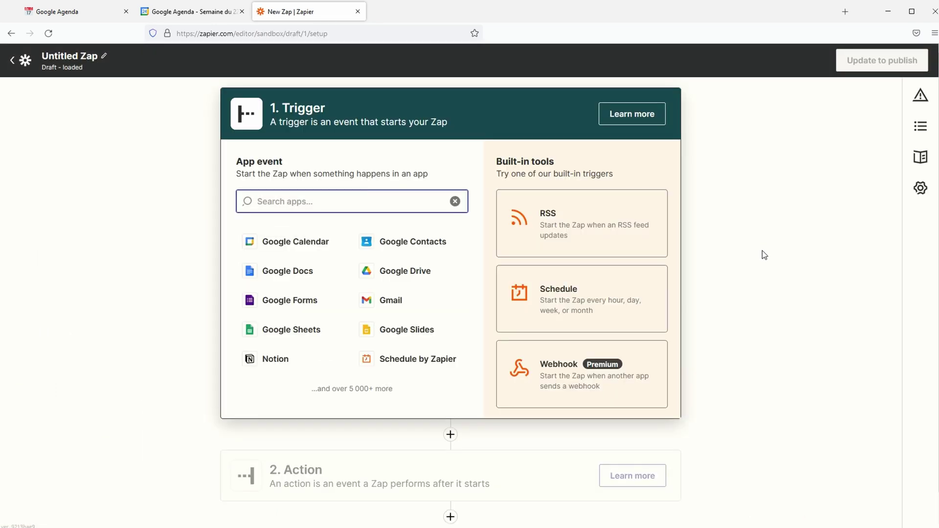
pyautogui.click(266, 363)
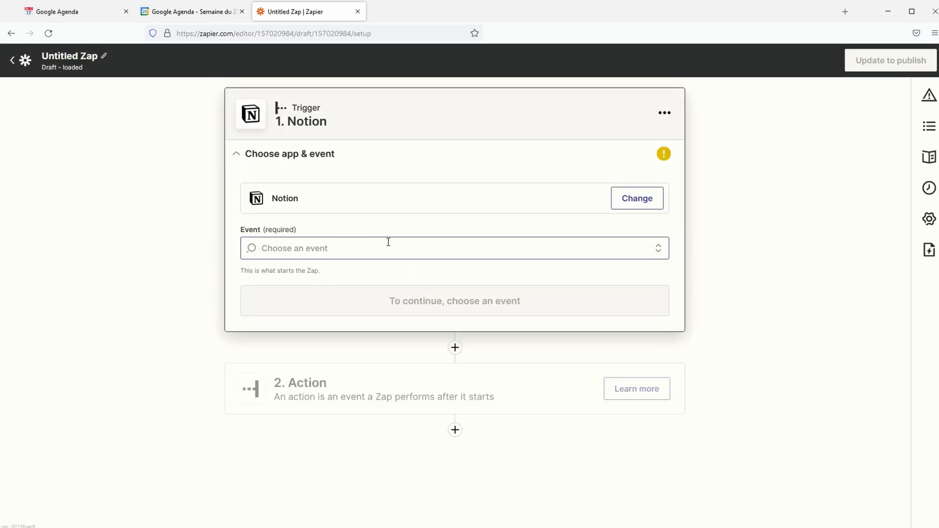
pyautogui.click(388, 241)
pyautogui.click(379, 273)
pyautogui.click(388, 307)
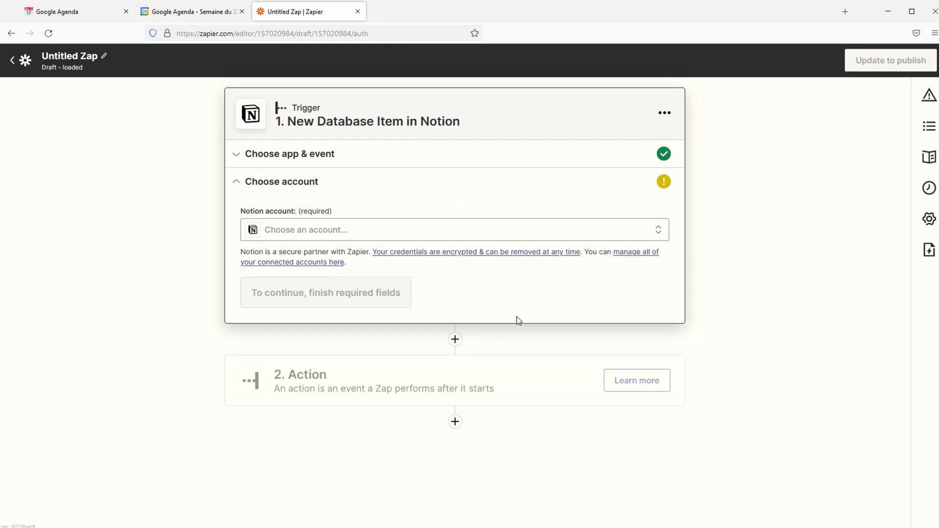
# Step: Choose the already connected Notion account for the trigger and continue to the trigger setup
pyautogui.click(411, 238)
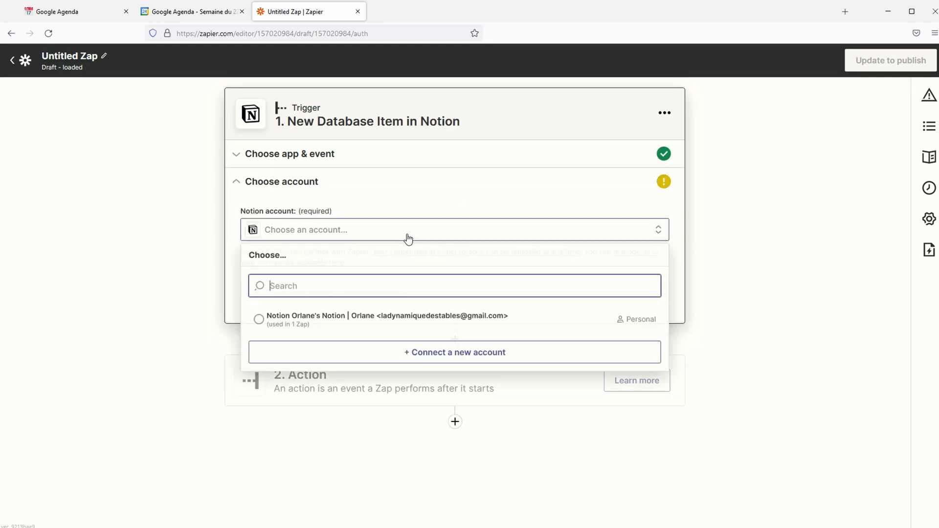
pyautogui.click(328, 323)
pyautogui.click(296, 301)
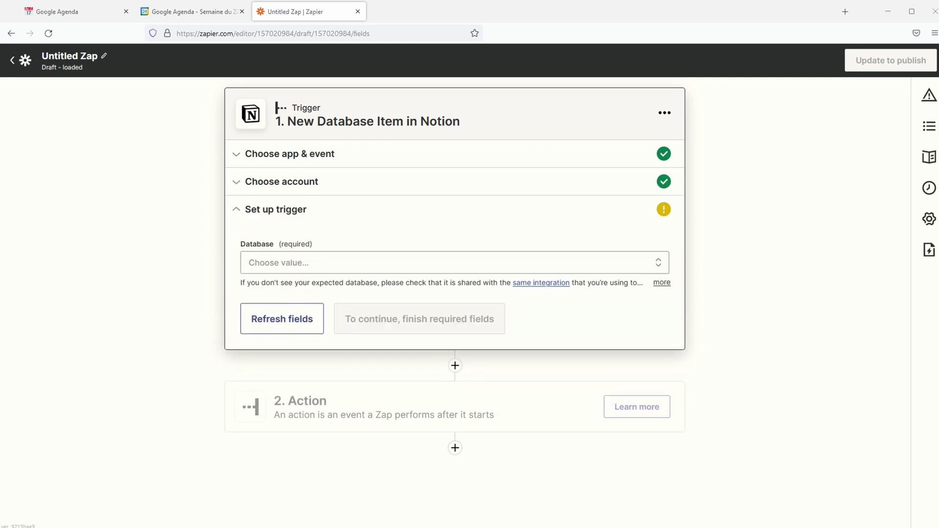
# Step: Set the trigger's database to Agenda Google and continue to the trigger test
pyautogui.click(356, 264)
pyautogui.click(298, 380)
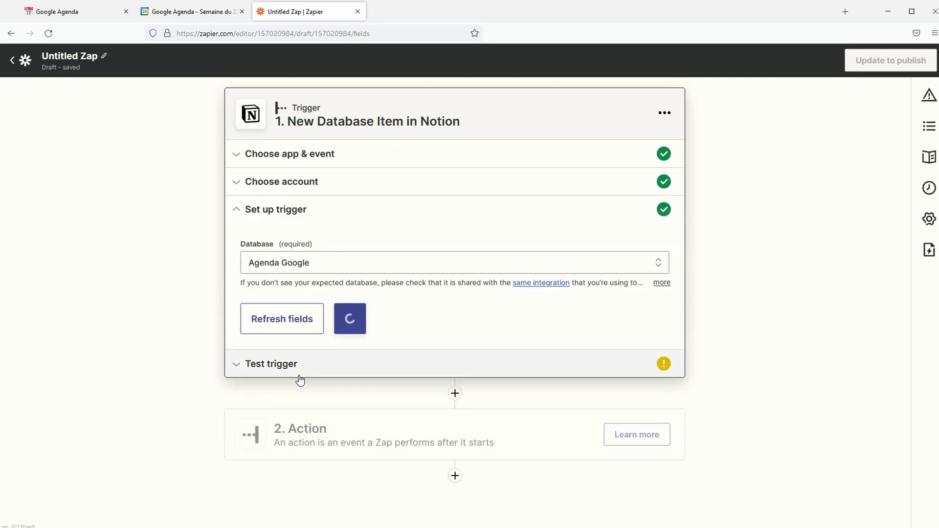
pyautogui.click(366, 320)
# Step: Test the Notion trigger, review the sample database item and continue to the action
pyautogui.click(419, 408)
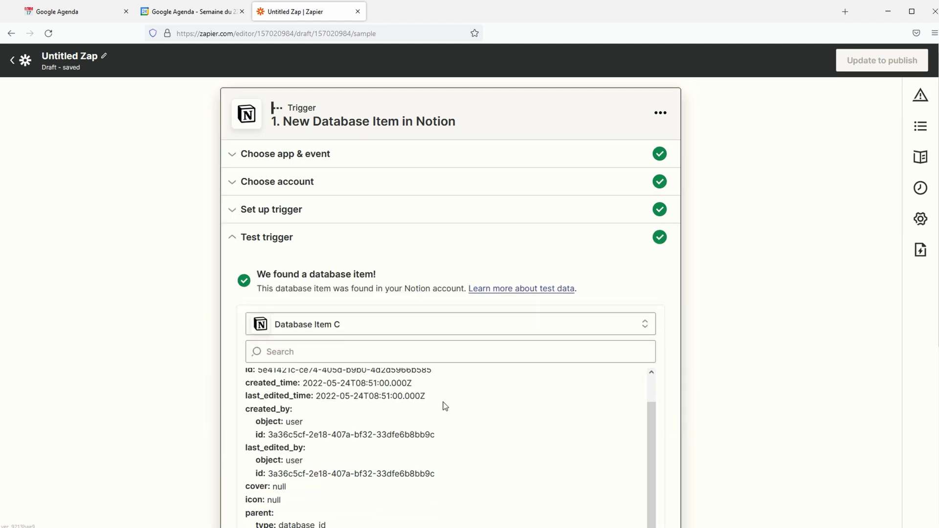
pyautogui.scroll(-8, 442, 402)
pyautogui.scroll(2, 643, 411)
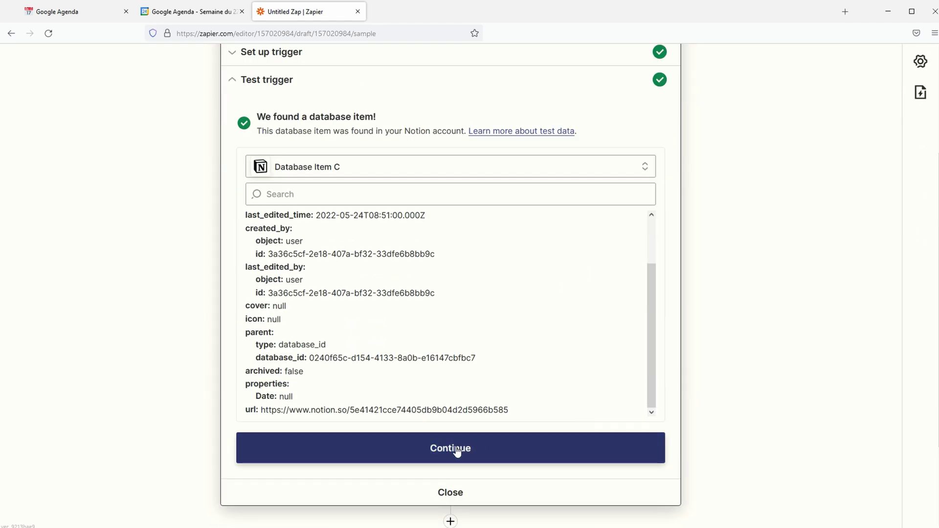
pyautogui.click(456, 451)
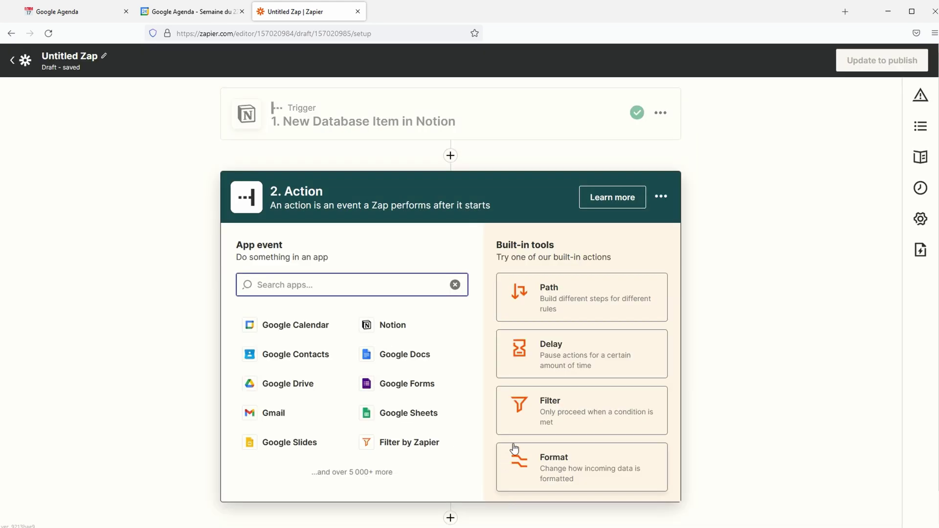
# Step: Choose Google Calendar as the action app with Create Detailed Event as its event
pyautogui.click(303, 327)
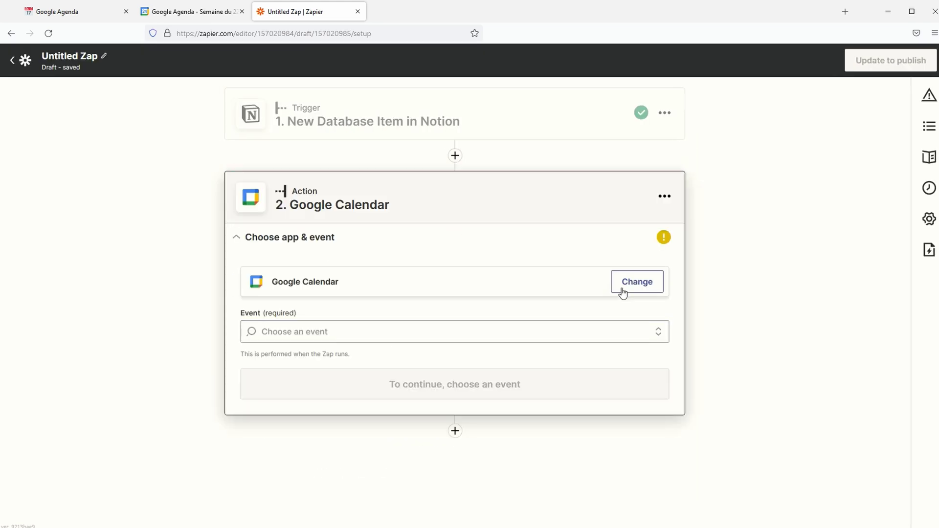
pyautogui.click(616, 330)
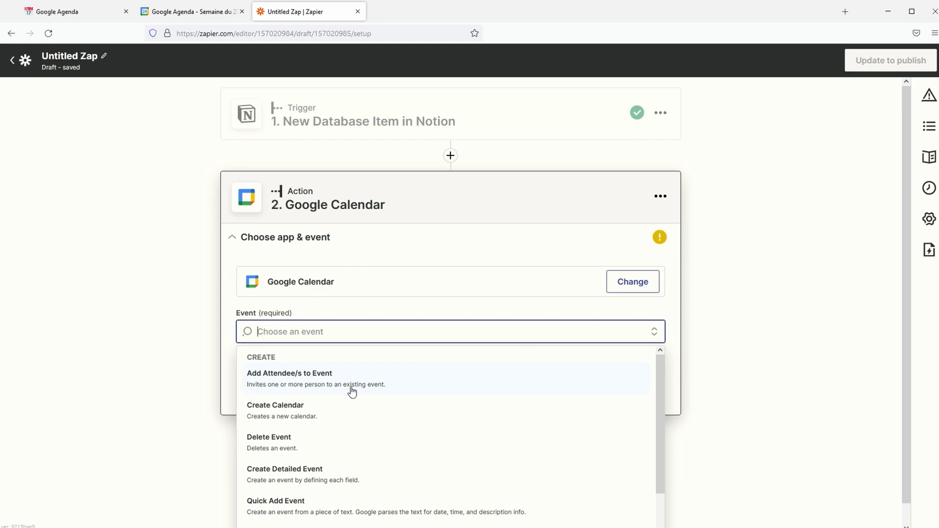
pyautogui.scroll(-2, 412, 426)
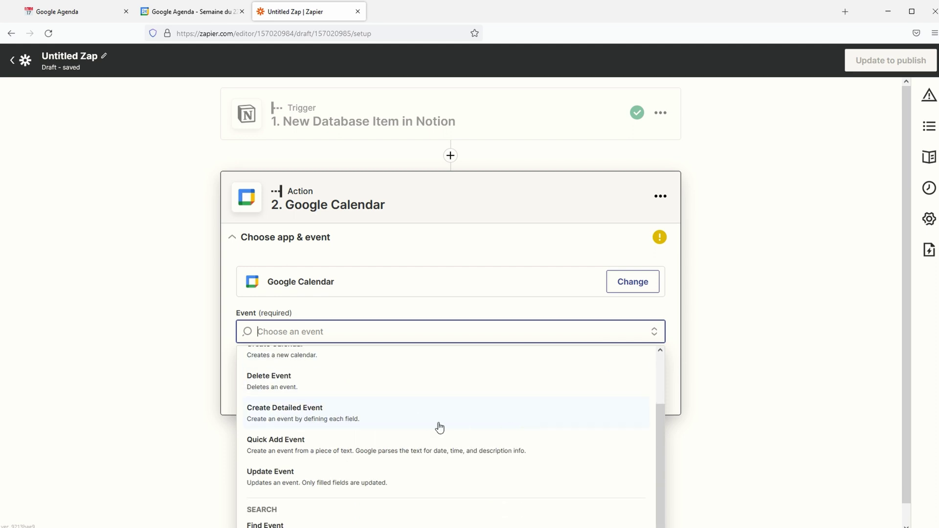
pyautogui.click(414, 422)
# Step: Select the Google Calendar account for the action and continue to the action setup
pyautogui.click(344, 318)
pyautogui.click(337, 400)
pyautogui.click(285, 388)
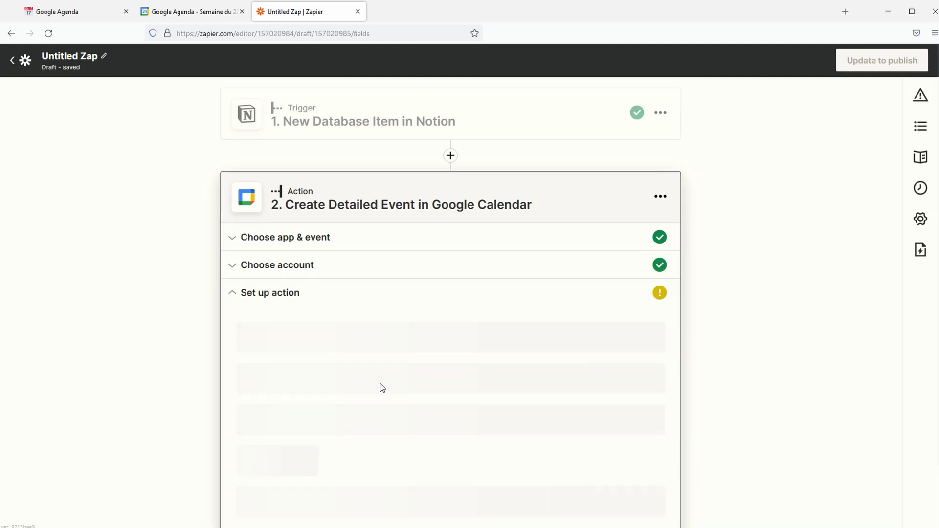
# Step: Set the action's calendar to the account's own primary calendar and fill the Summary with the Notion item's Title
pyautogui.click(302, 244)
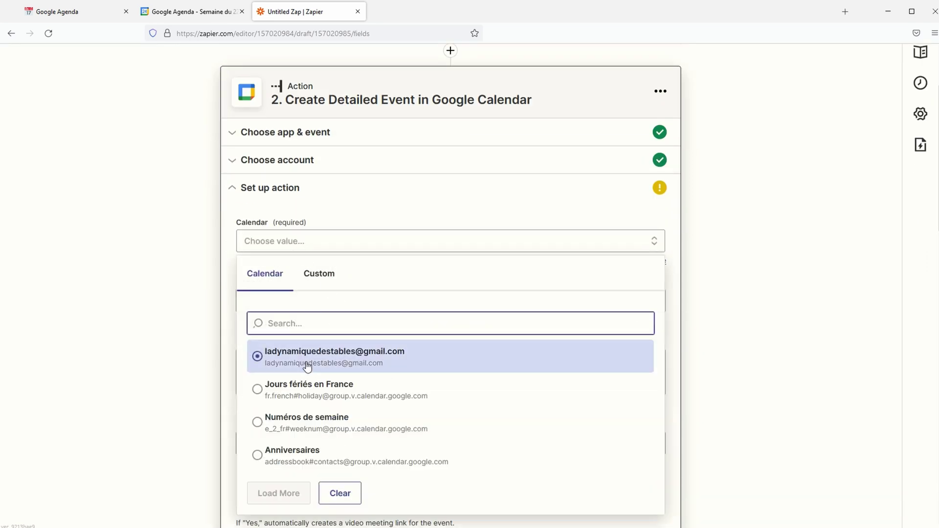
pyautogui.click(309, 359)
pyautogui.click(286, 306)
pyautogui.click(295, 416)
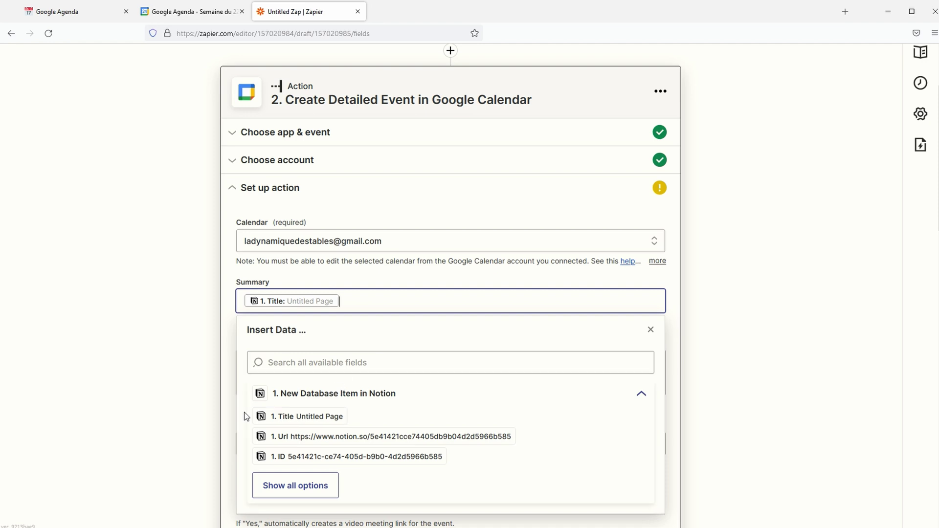
pyautogui.click(227, 380)
# Step: Fill the event's Start Date & Time with the Notion item's Properties Date Start value
pyautogui.scroll(-3, 298, 428)
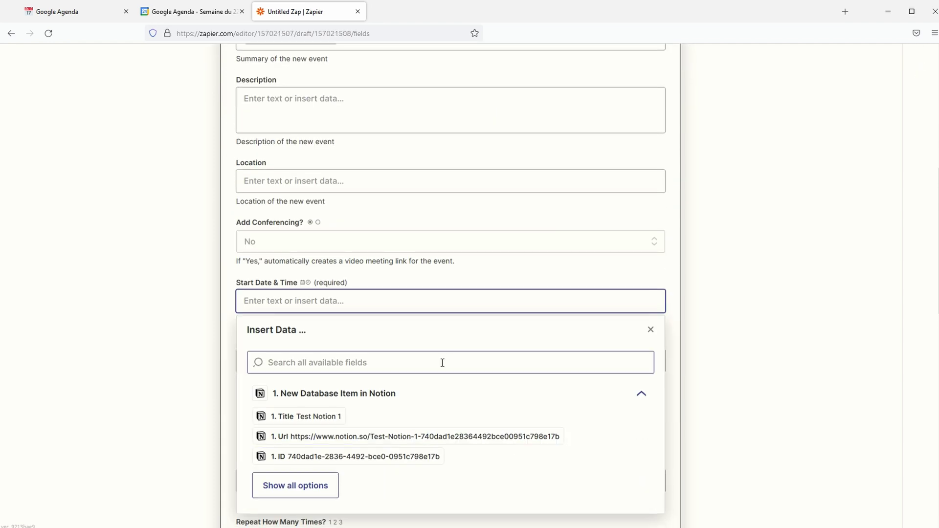
pyautogui.click(295, 484)
pyautogui.scroll(-2, 375, 394)
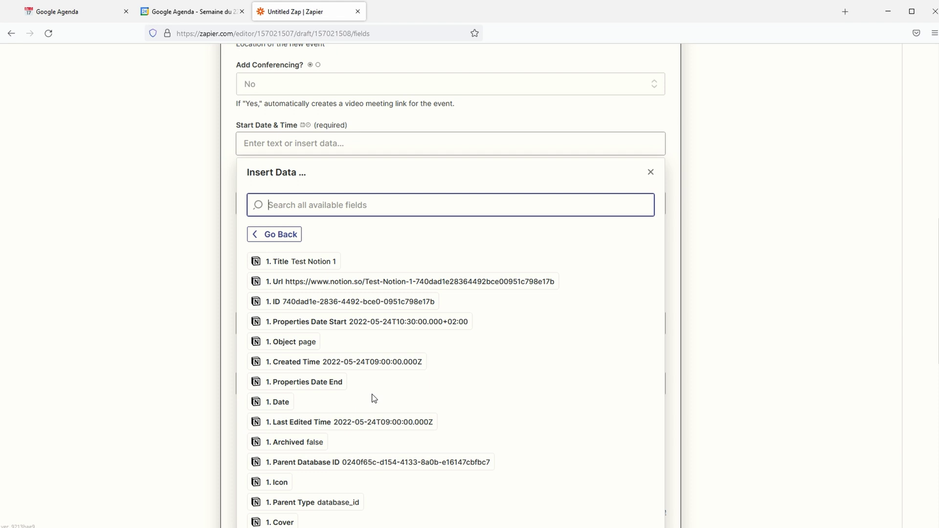
pyautogui.scroll(-2, 357, 394)
pyautogui.click(313, 216)
# Step: Fill the event's End Date & Time with Notion's Properties Date Start followed by +1
pyautogui.scroll(-1, 574, 346)
pyautogui.click(389, 295)
pyautogui.click(310, 477)
pyautogui.click(318, 470)
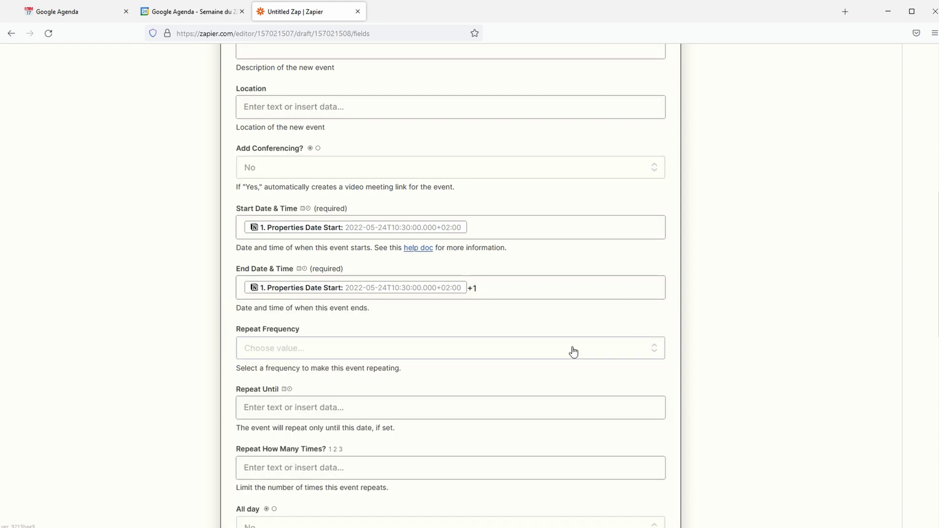
# Step: Continue from the action setup, test the Google Calendar action with the sample item, and publish the Zap
pyautogui.scroll(-10, 572, 372)
pyautogui.click(364, 413)
pyautogui.scroll(-2, 415, 396)
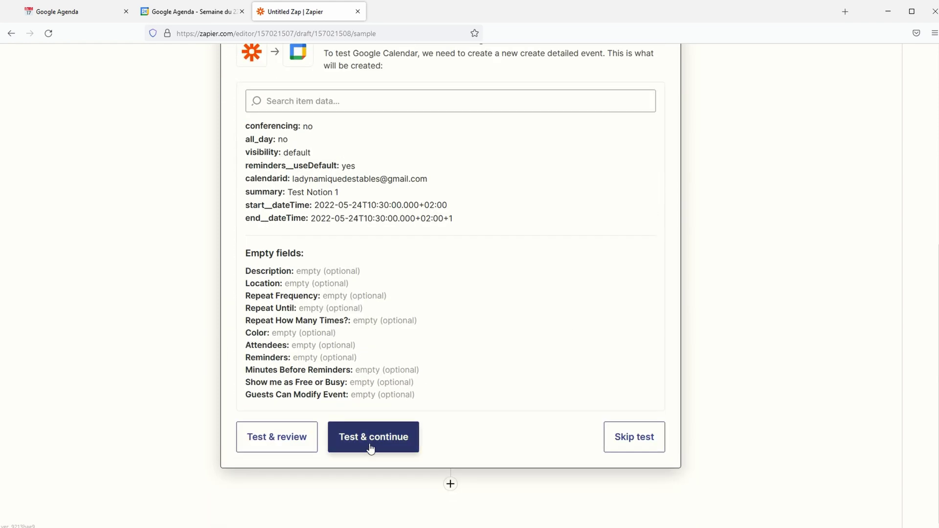
pyautogui.click(371, 435)
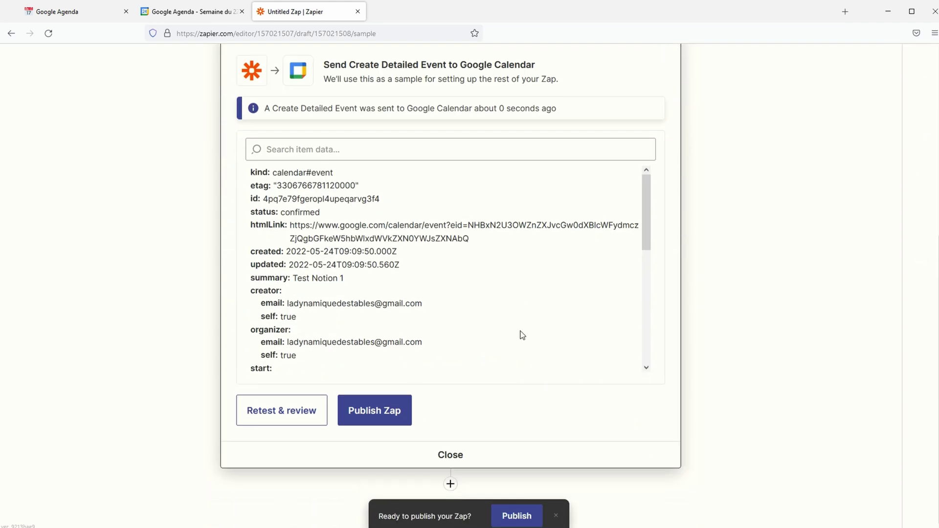
pyautogui.click(374, 410)
pyautogui.click(467, 307)
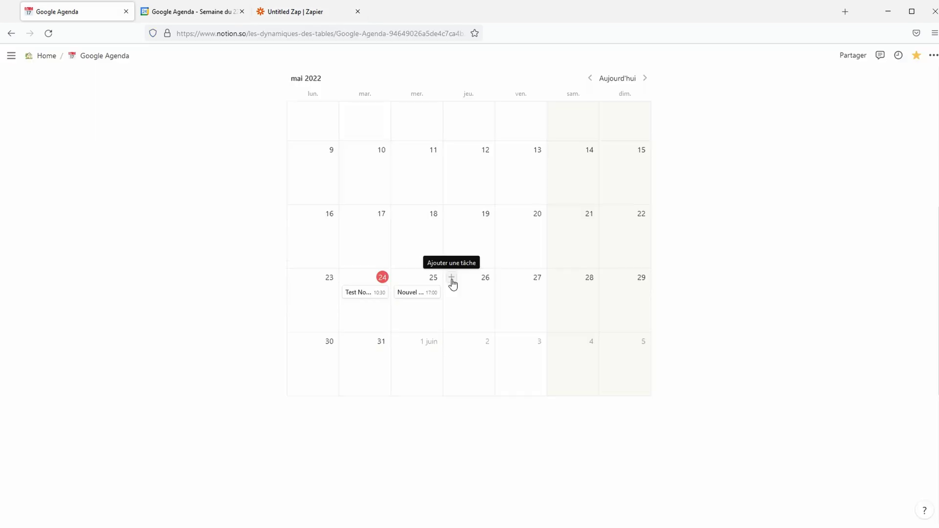
# Step: In Notion's Google Agenda calendar, add an entry titled "Nouveau Test" on 26 May 2022 and close its page
pyautogui.click(451, 278)
pyautogui.write('Nouveau')
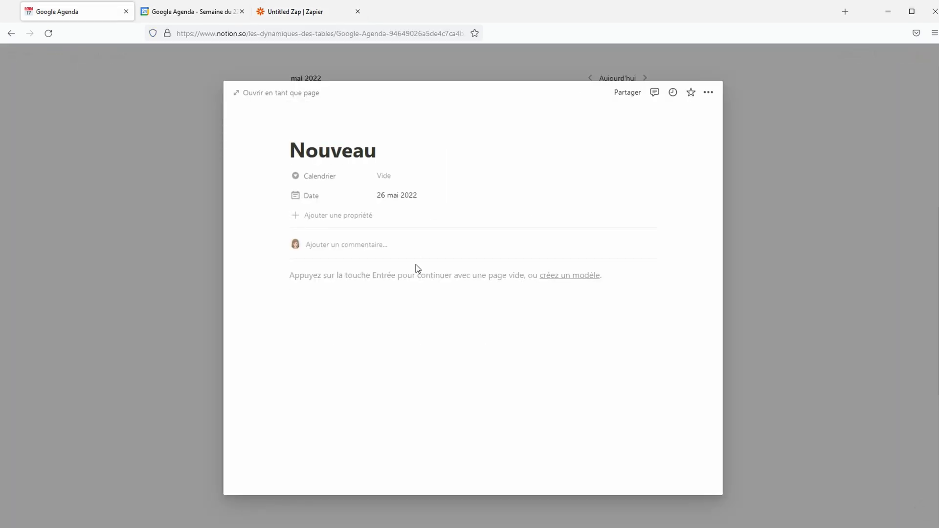
pyautogui.write(' Test')
pyautogui.press('Return')
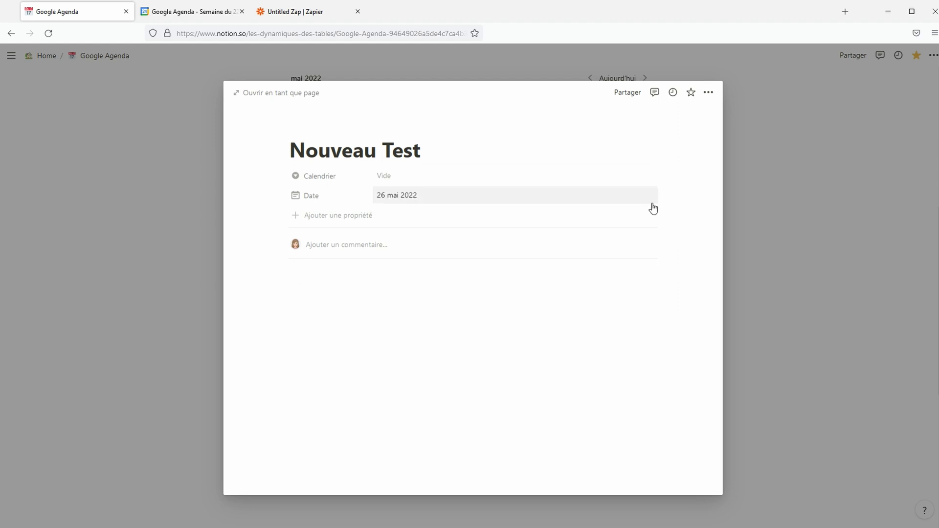
pyautogui.click(764, 305)
# Step: Switch to Google Calendar and check the week for the new Notion entry
pyautogui.click(182, 15)
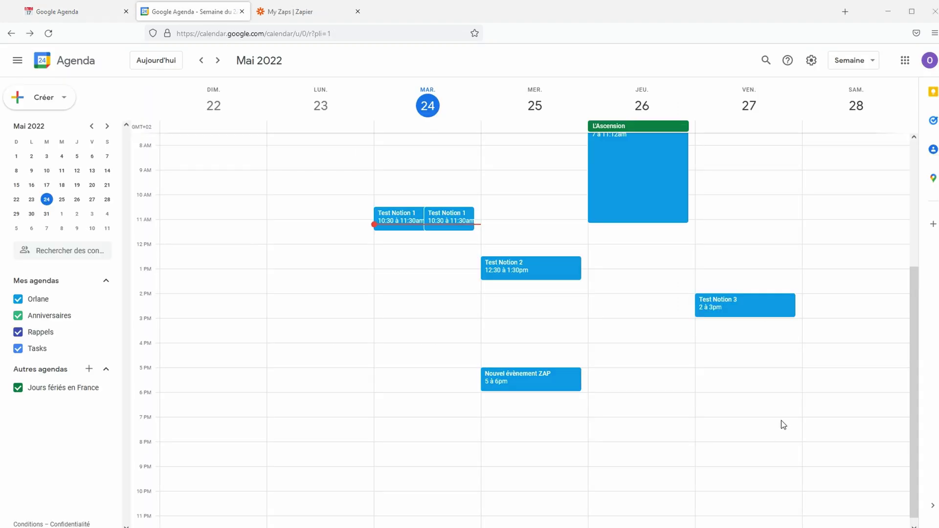